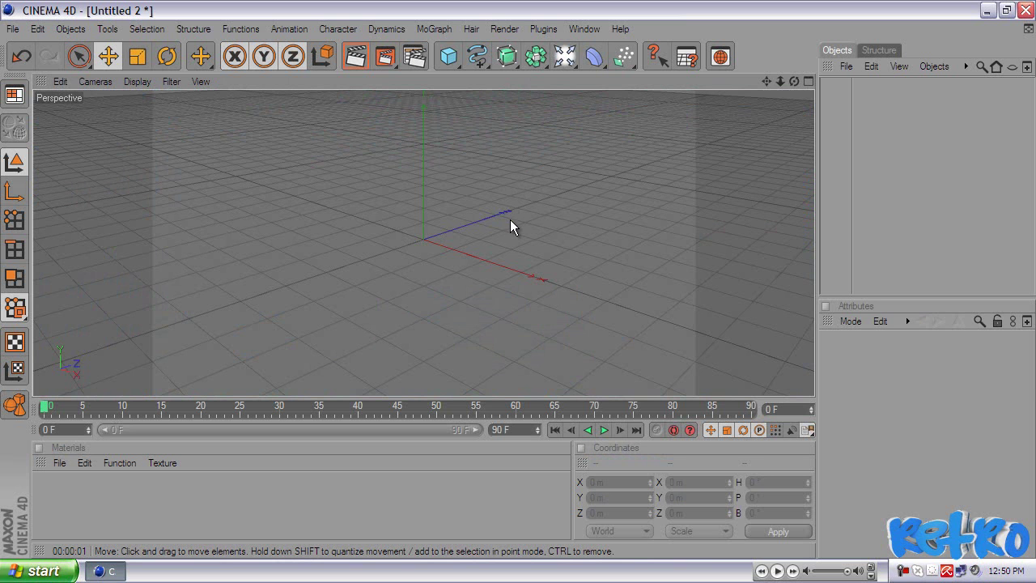
- Orbit the empty perspective view to tilt it down toward the ground plane
mouse_move(505, 208)
alt+mouse_down()
mouse_move(516, 280)
mouse_move(499, 257)
mouse_move(528, 286)
mouse_move(518, 271)
mouse_move(510, 284)
mouse_move(505, 215)
mouse_move(519, 284)
mouse_move(491, 284)
mouse_move(523, 277)
mouse_move(489, 278)
mouse_move(521, 277)
mouse_move(505, 283)
mouse_move(500, 208)
alt+mouse_up()
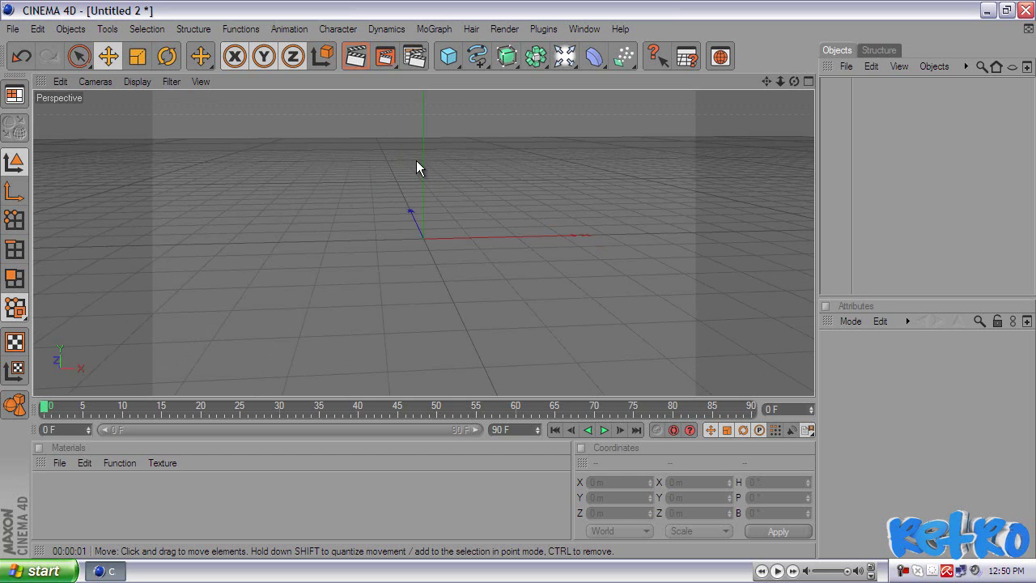
- Add a MoGraph Text Object and drag it left of the origin
click(433, 29)
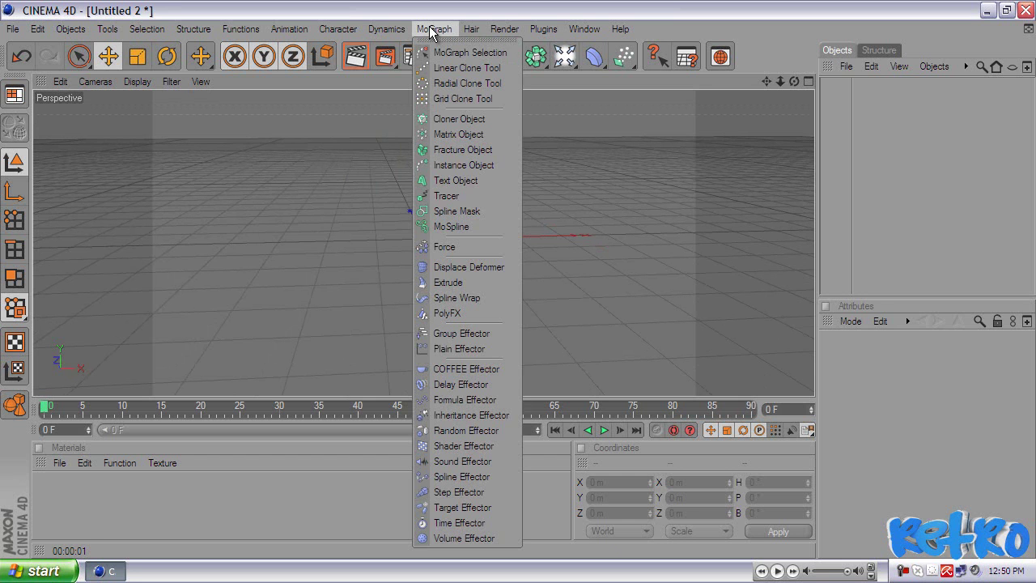
click(463, 179)
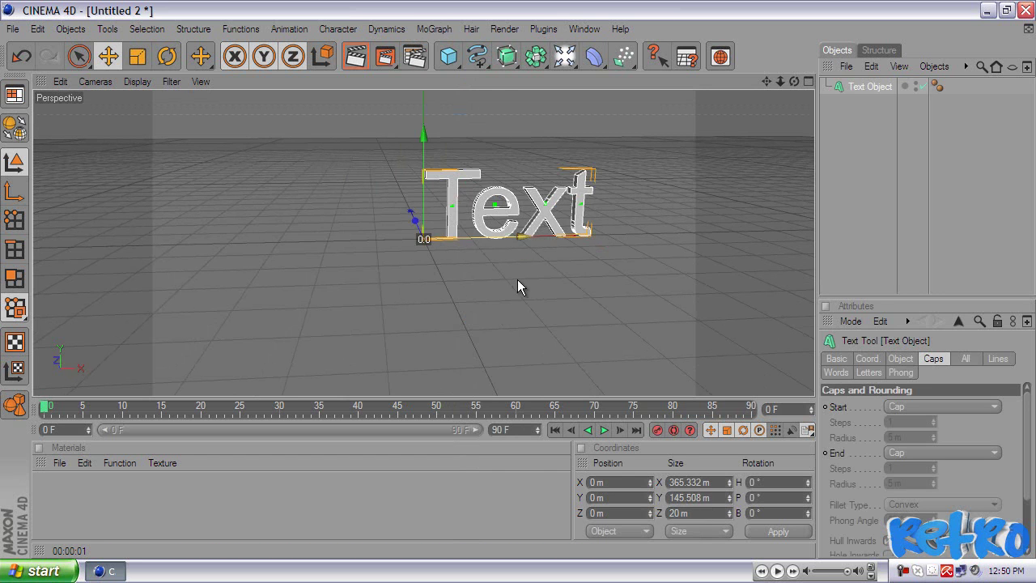
mouse_move(511, 280)
mouse_down()
mouse_move(496, 279)
mouse_move(531, 280)
mouse_up()
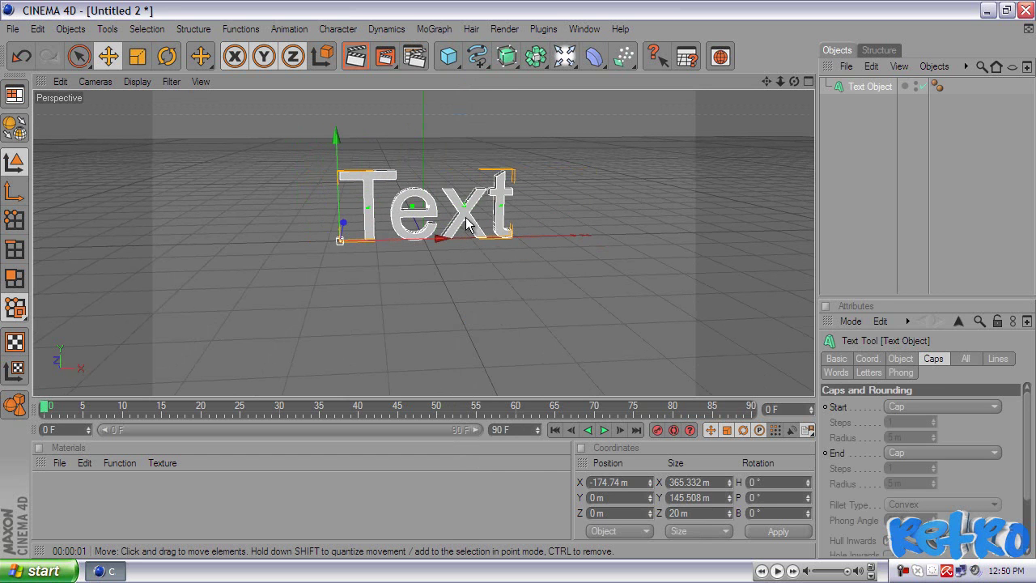
- Change the text content to 'Retro' and shift it further left to X −228.15 m
click(900, 359)
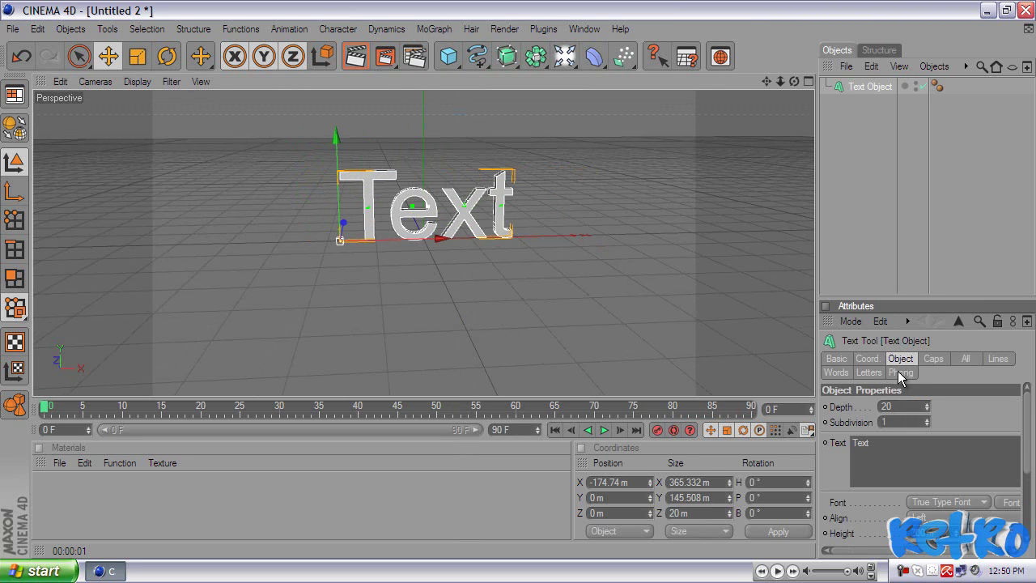
double_click(894, 444)
key(BackSpace)
text(Betro)
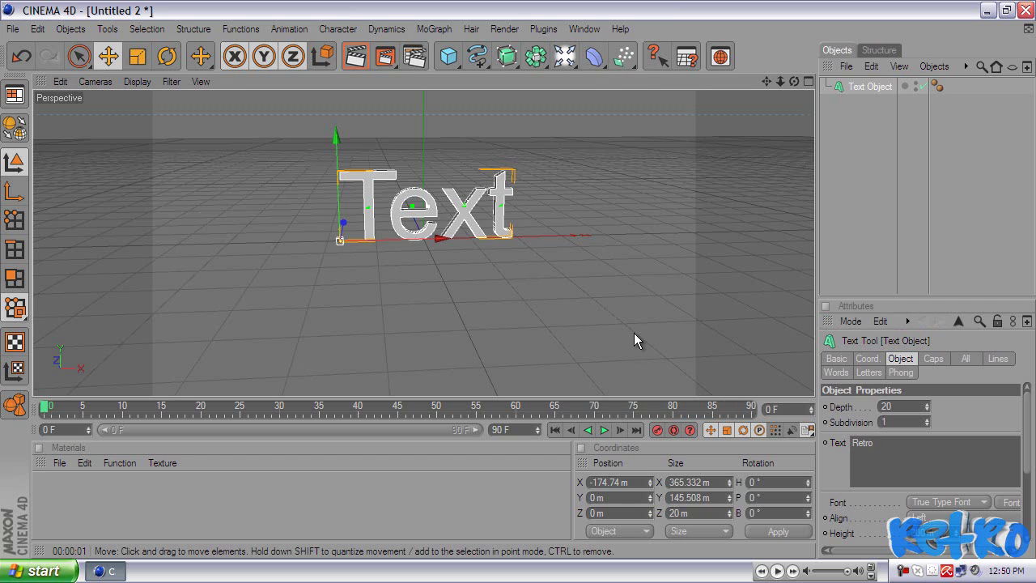
click(668, 231)
click(448, 229)
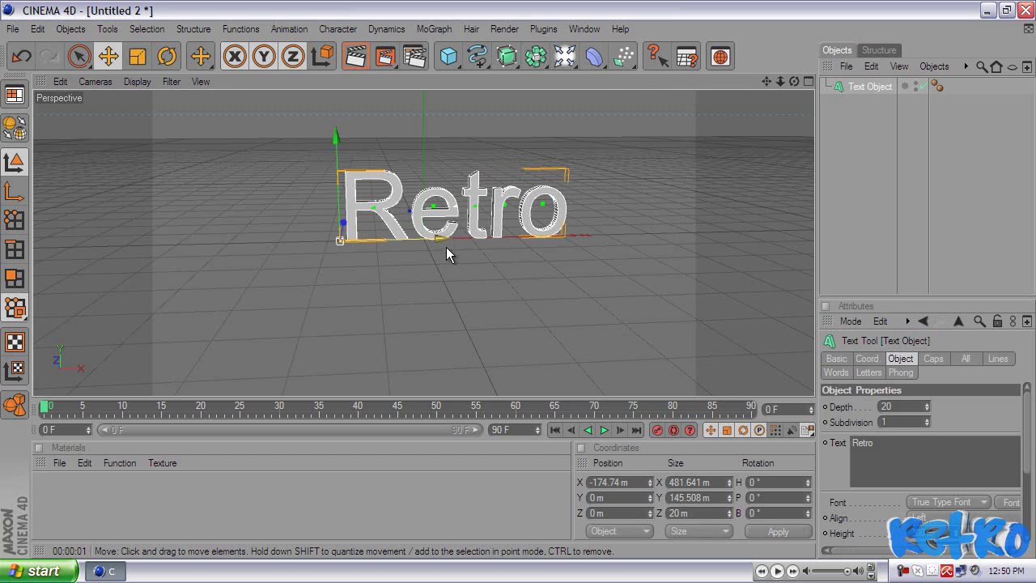
drag(435, 243, 516, 280)
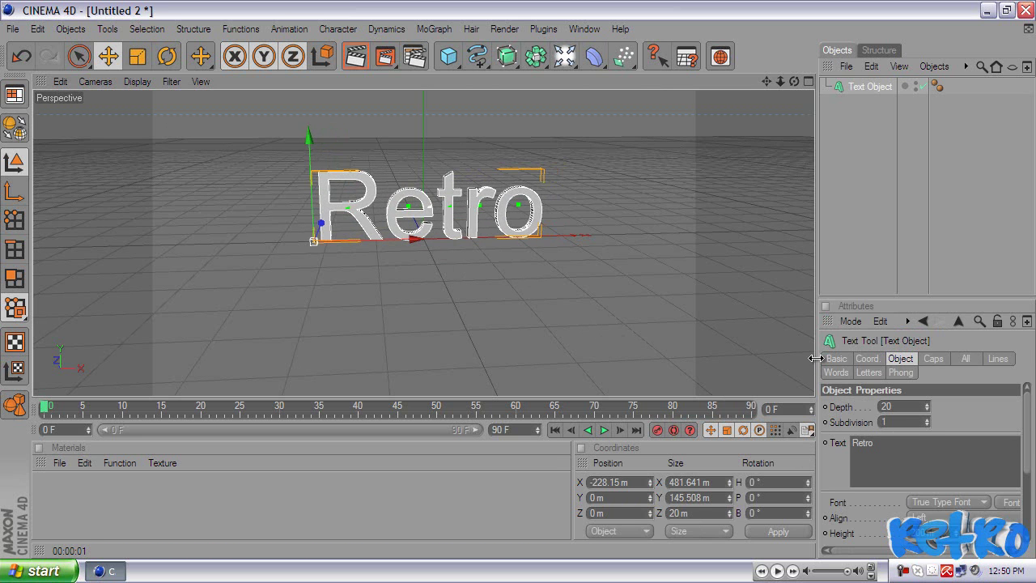
- Widen the properties panel and set the text's font to Raavi
drag(816, 360, 762, 361)
click(889, 448)
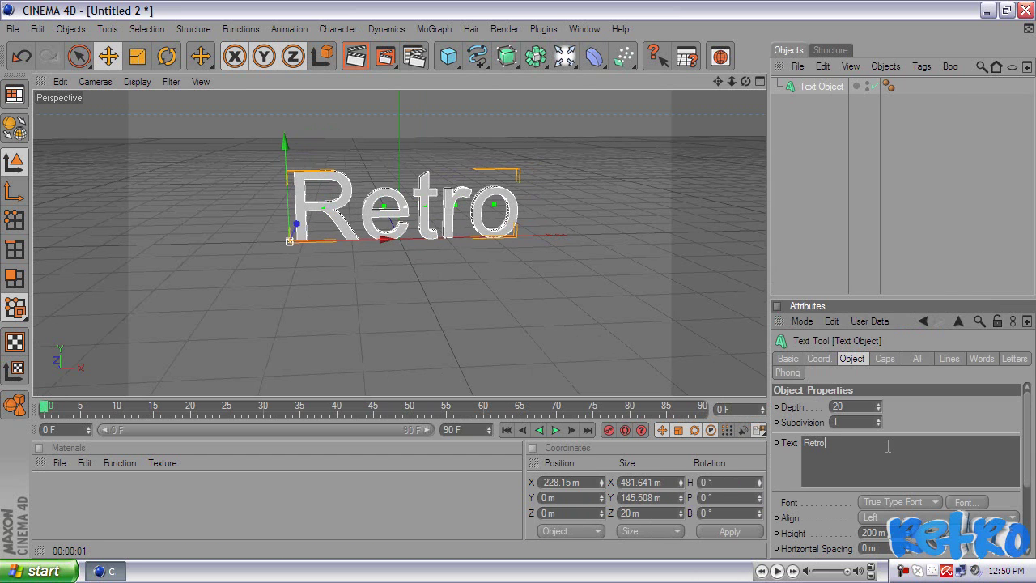
click(968, 505)
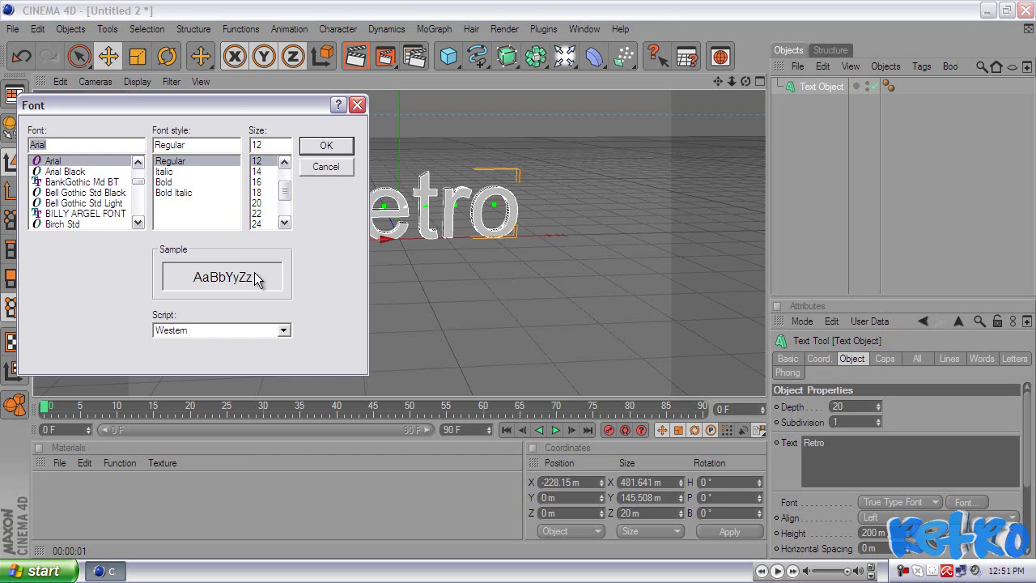
scroll(105, 190, down, 2)
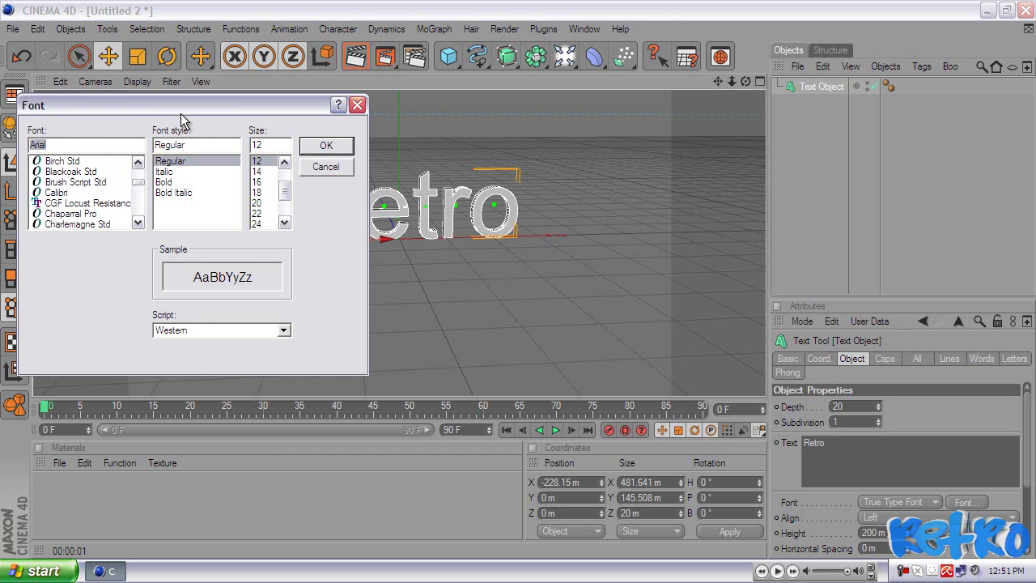
drag(186, 108, 802, 132)
scroll(704, 226, down, 2)
scroll(702, 225, down, 6)
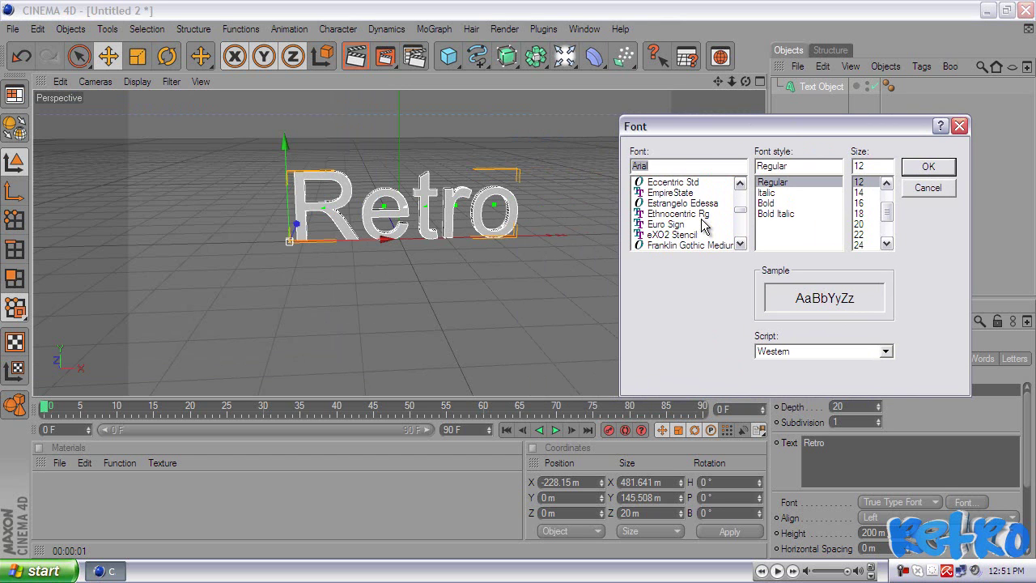
text(raa)
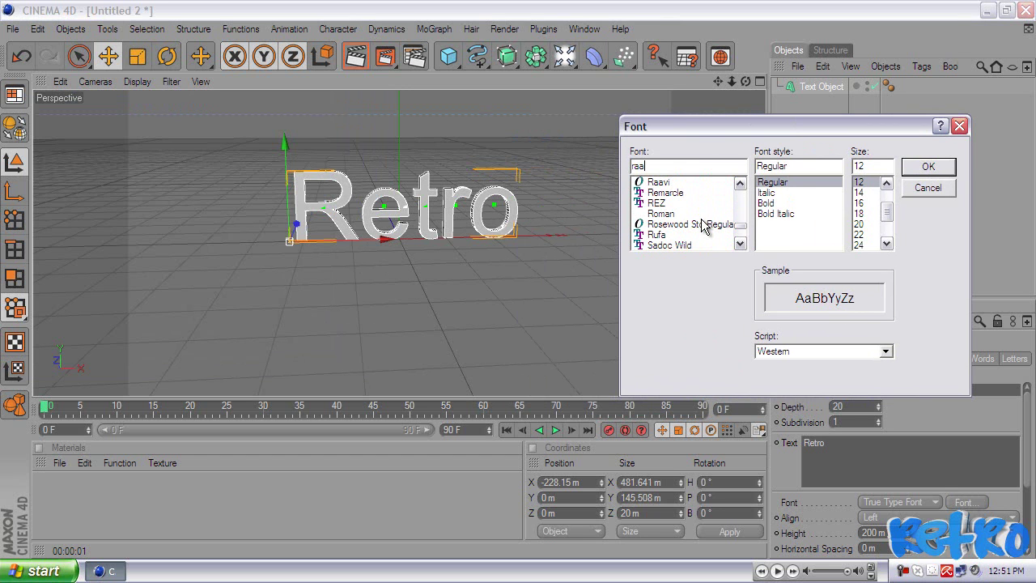
click(667, 183)
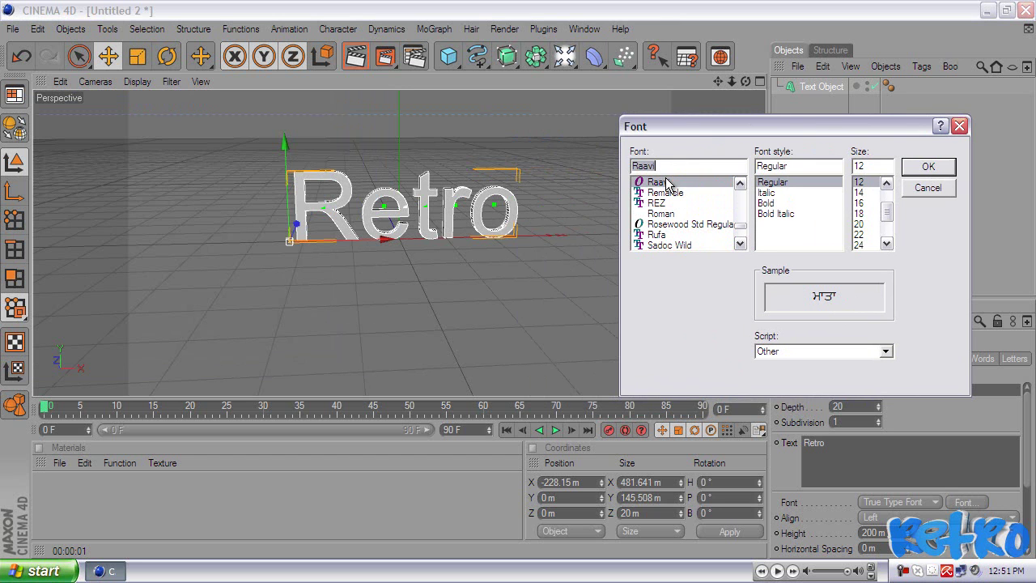
click(928, 167)
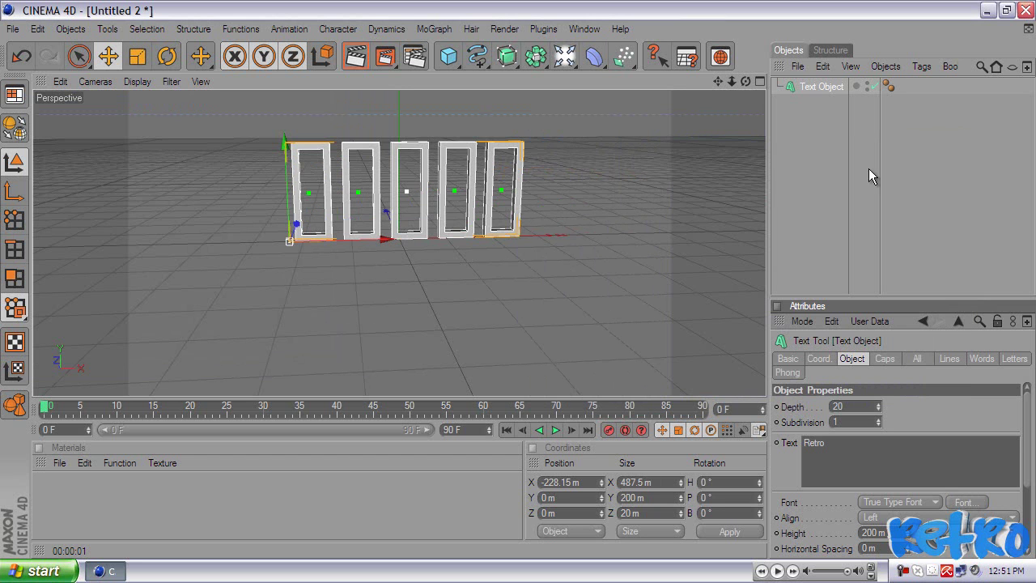
- Switch the text's font to REZ for rounded lowercase lettering
click(964, 500)
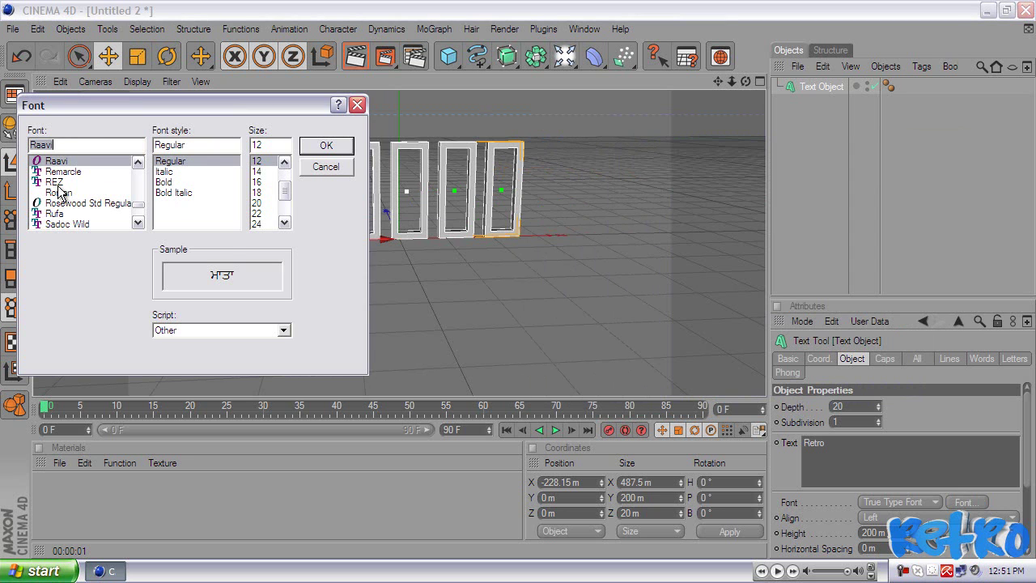
click(55, 182)
click(320, 149)
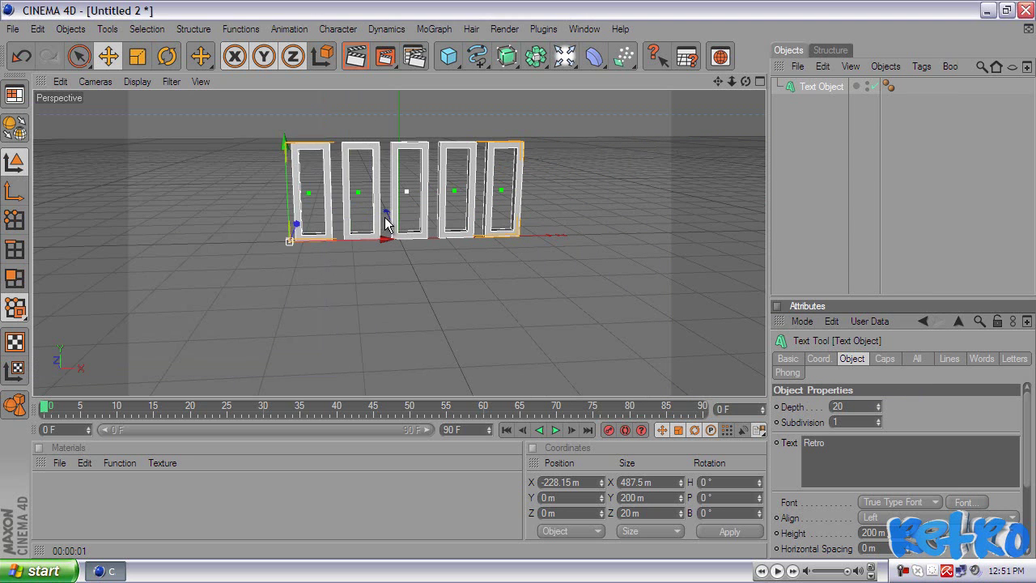
click(487, 268)
click(391, 214)
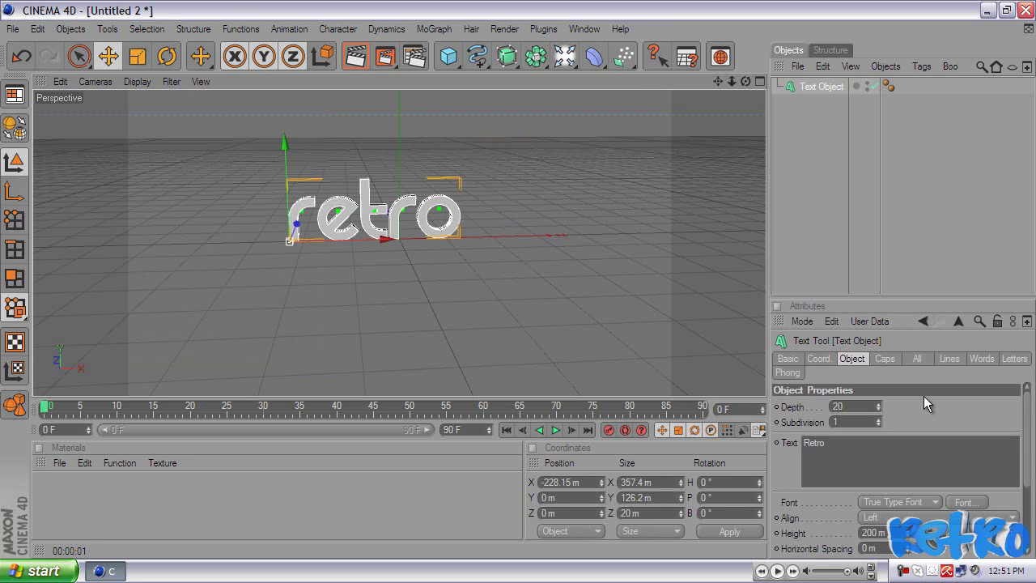
- Set the Retro text's extrusion depth to 120 m
mouse_move(876, 405)
mouse_down()
mouse_move(867, 366)
mouse_move(876, 389)
mouse_move(866, 366)
mouse_move(890, 387)
mouse_move(879, 364)
mouse_move(877, 405)
mouse_up()
click(842, 466)
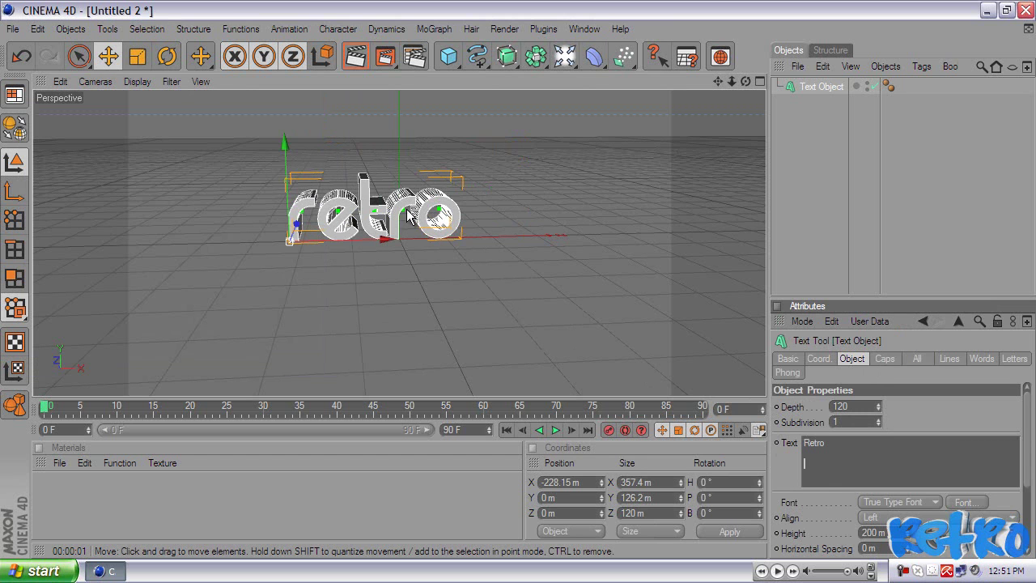
click(504, 299)
click(395, 218)
- Move the text right to X −146.781 m and orbit to frame it frontally
drag(385, 245, 447, 253)
click(561, 311)
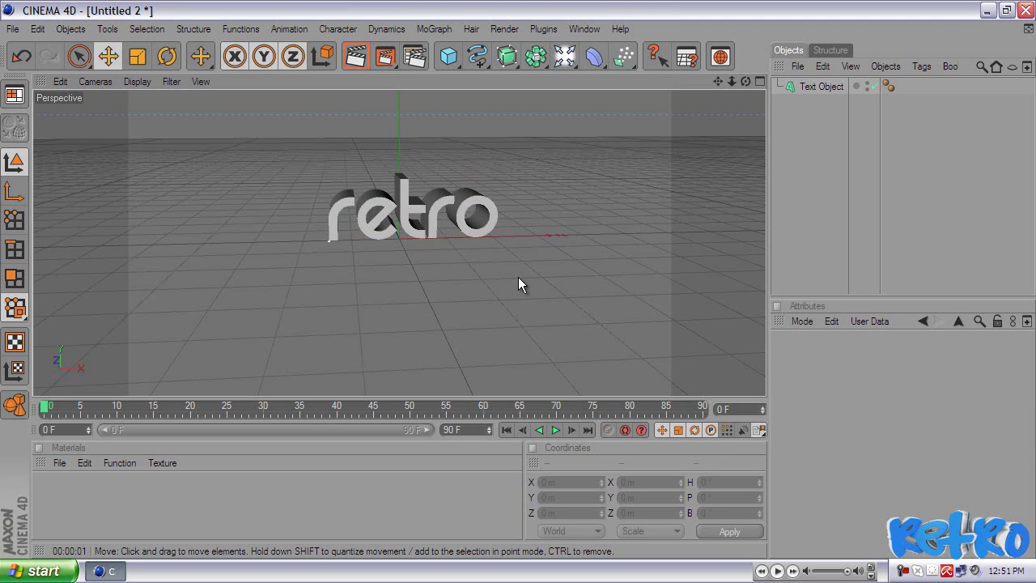
key(super)
click(383, 246)
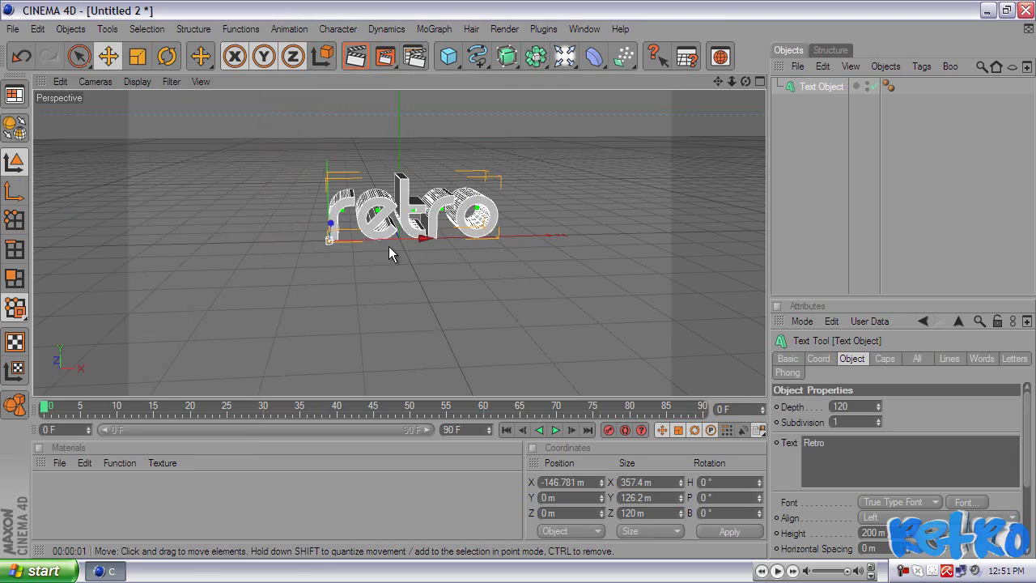
mouse_move(519, 286)
alt+mouse_down()
mouse_move(386, 243)
mouse_move(505, 288)
mouse_move(537, 257)
mouse_move(522, 295)
mouse_move(514, 282)
mouse_move(524, 283)
alt+mouse_up()
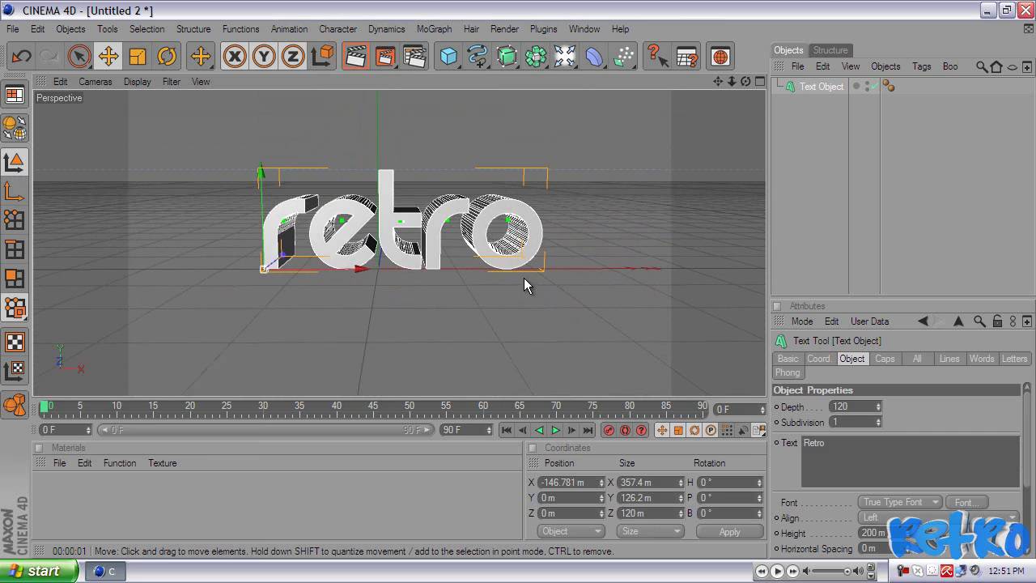
click(412, 291)
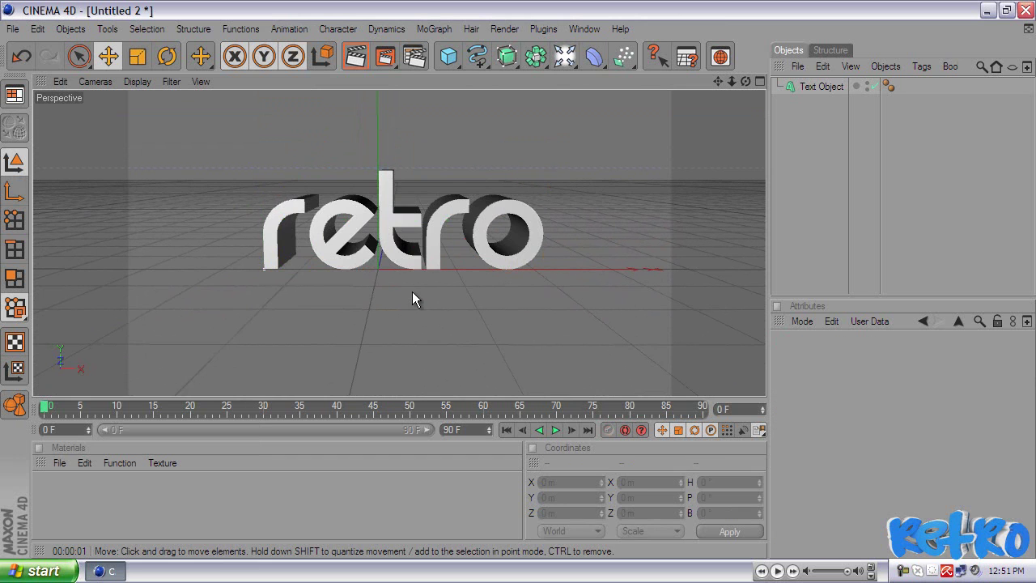
- Create a new material and set its colour to bright blue (R0 G106 B255)
double_click(126, 503)
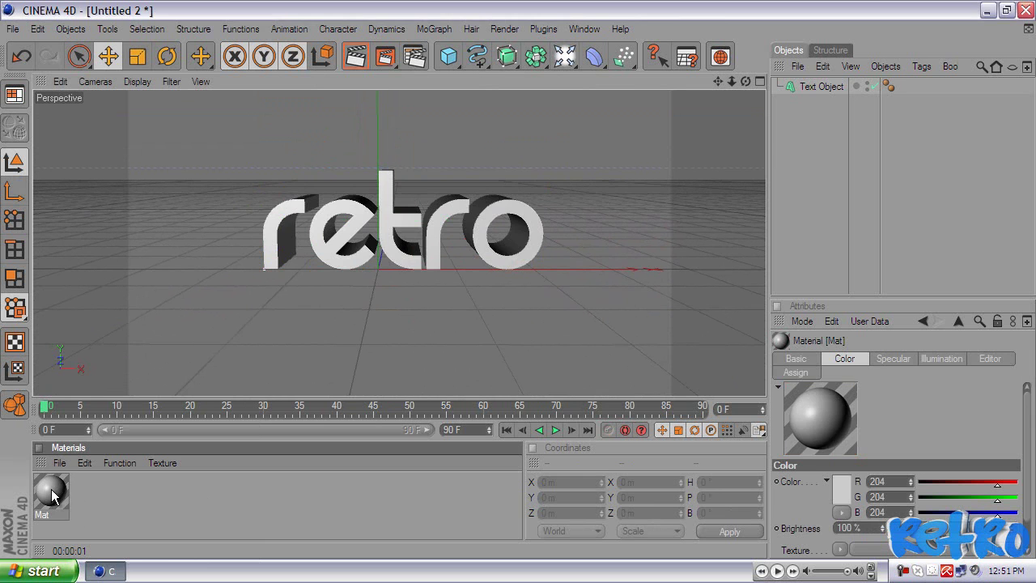
double_click(51, 489)
drag(452, 110, 826, 77)
click(649, 222)
click(792, 136)
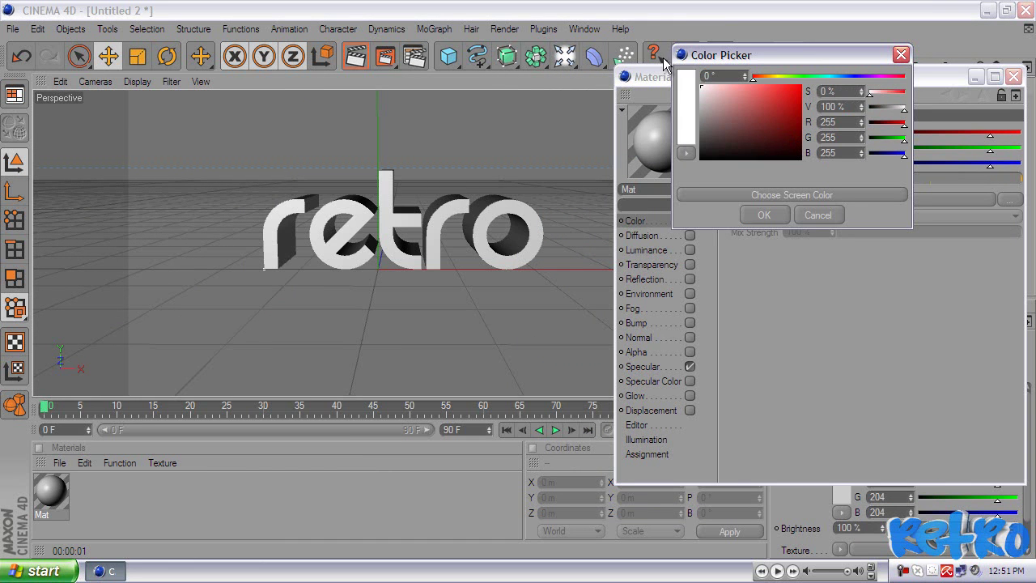
drag(840, 76, 844, 76)
click(768, 134)
click(801, 85)
click(770, 213)
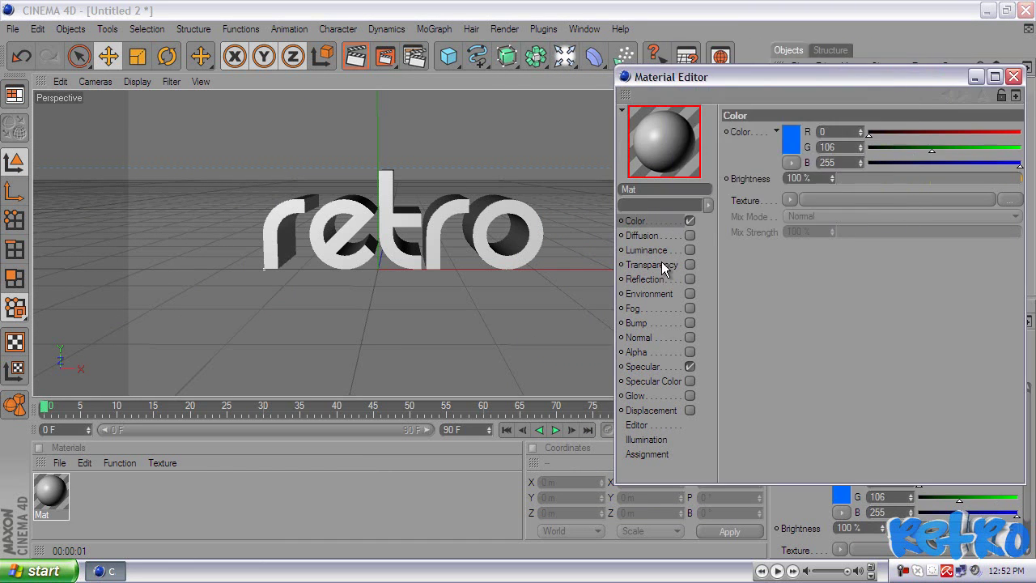
- Enable the material's Luminance channel with dark blue R0 G69 B167
click(665, 250)
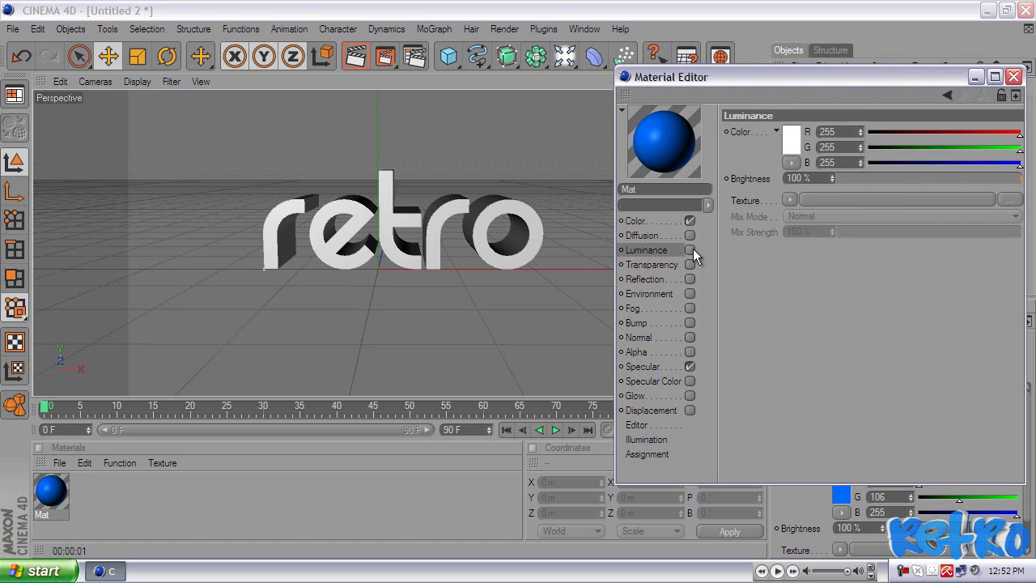
click(689, 249)
click(789, 136)
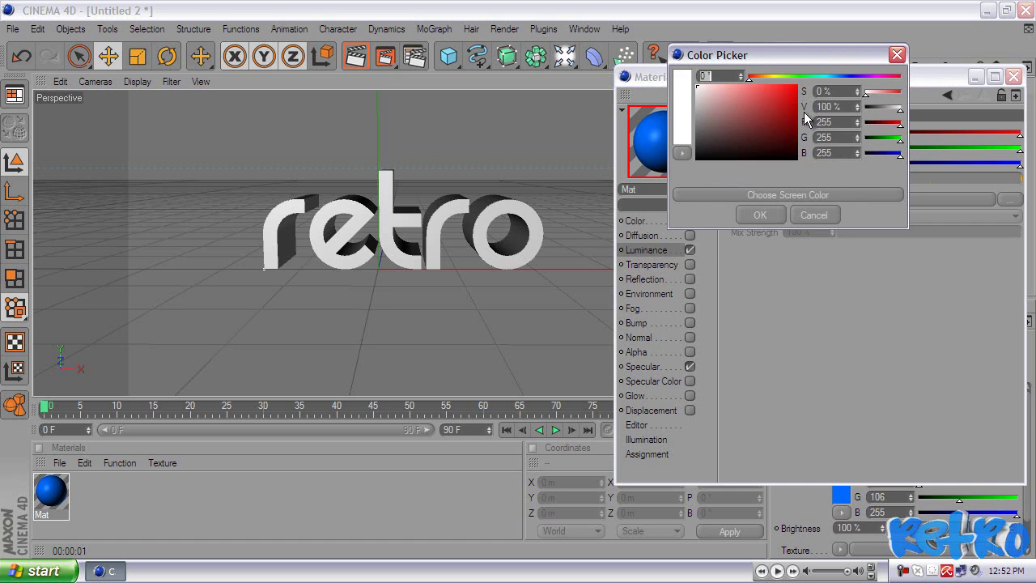
click(838, 74)
click(797, 111)
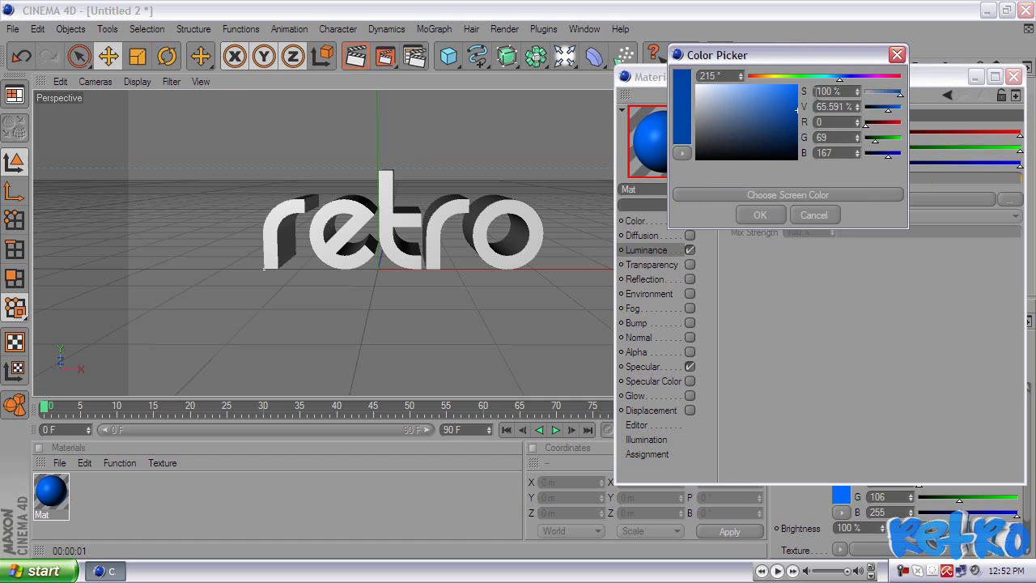
click(757, 216)
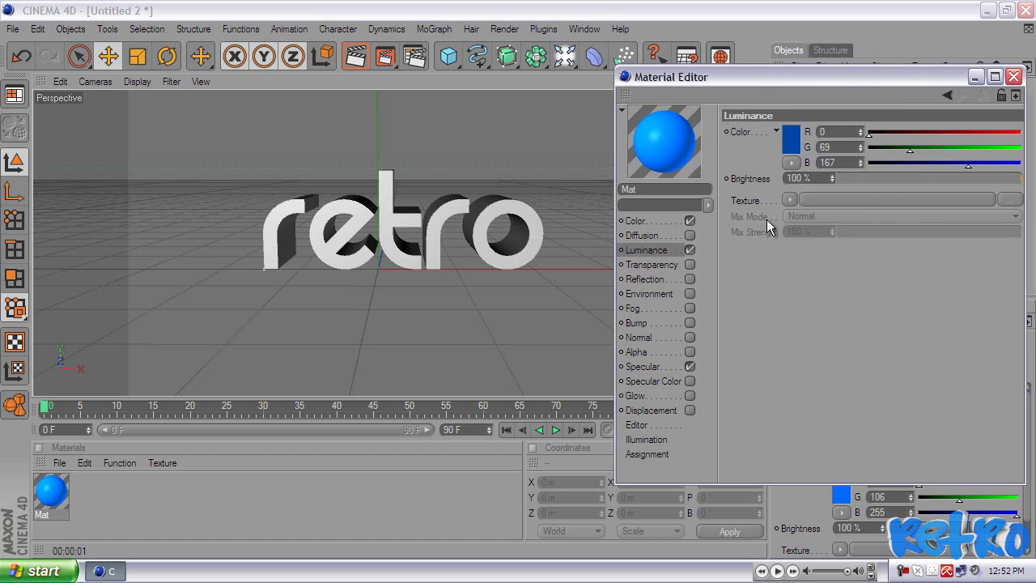
- Keep Luminance on and enable Reflection with brightness lowered to 20%
click(689, 249)
click(647, 280)
click(690, 278)
drag(917, 171, 898, 179)
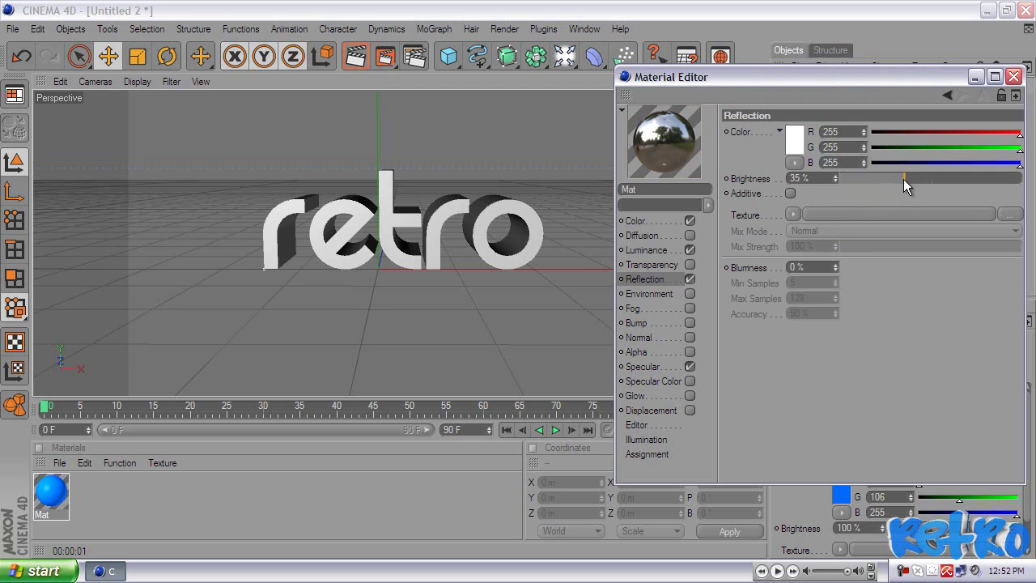
- Give the reflection a Fresnel texture with 20% mix strength and 5% blurriness
click(794, 214)
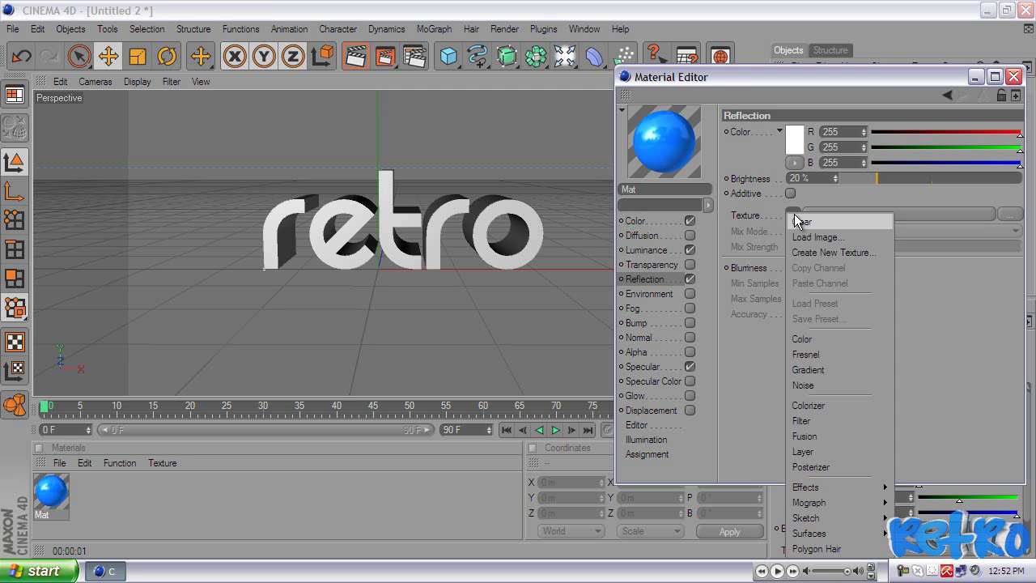
click(806, 354)
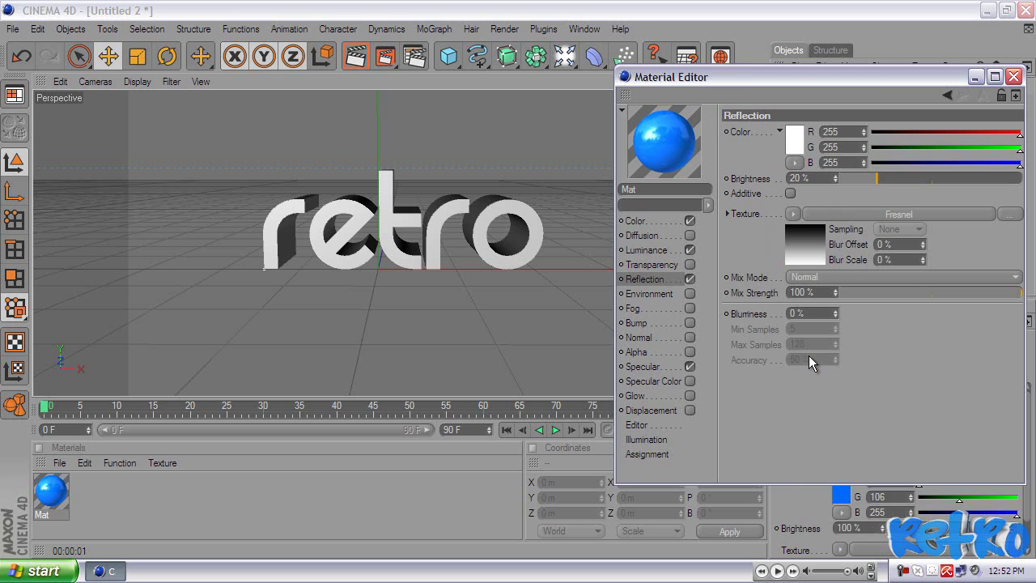
drag(936, 297, 877, 292)
click(835, 310)
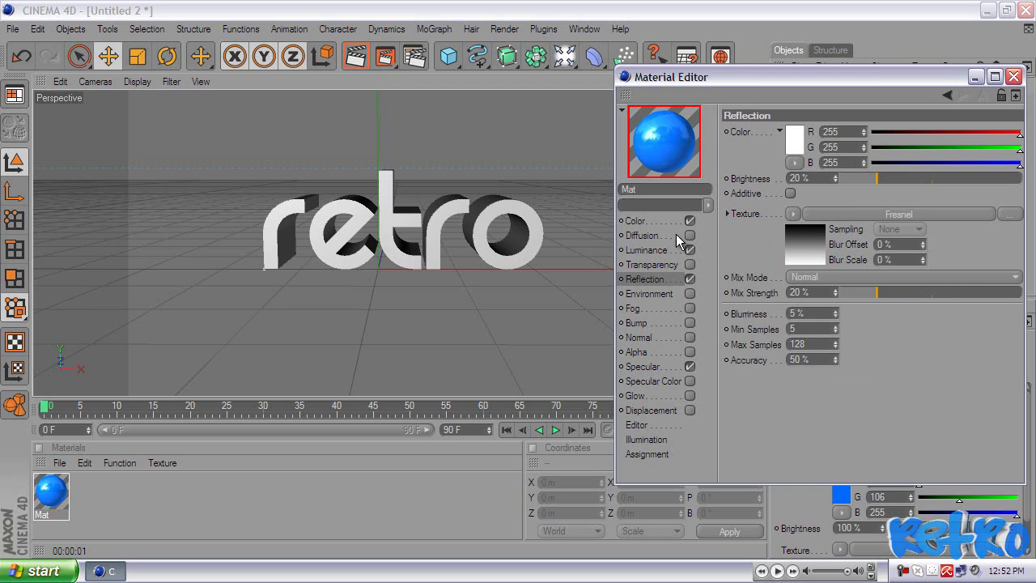
click(647, 219)
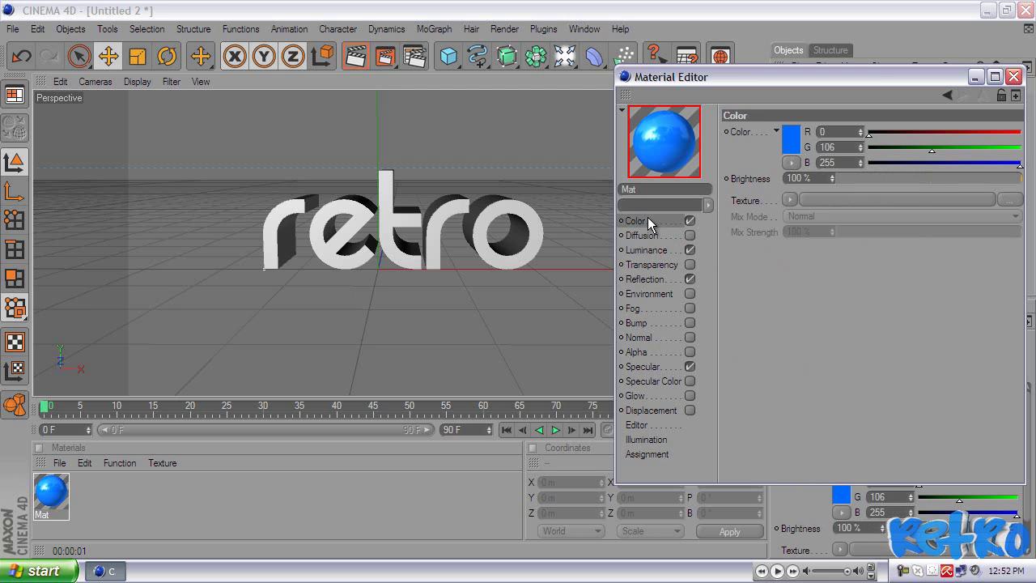
- Close the Material Editor, drop the Mat material onto the Retro text, and move the camera closer
click(1014, 76)
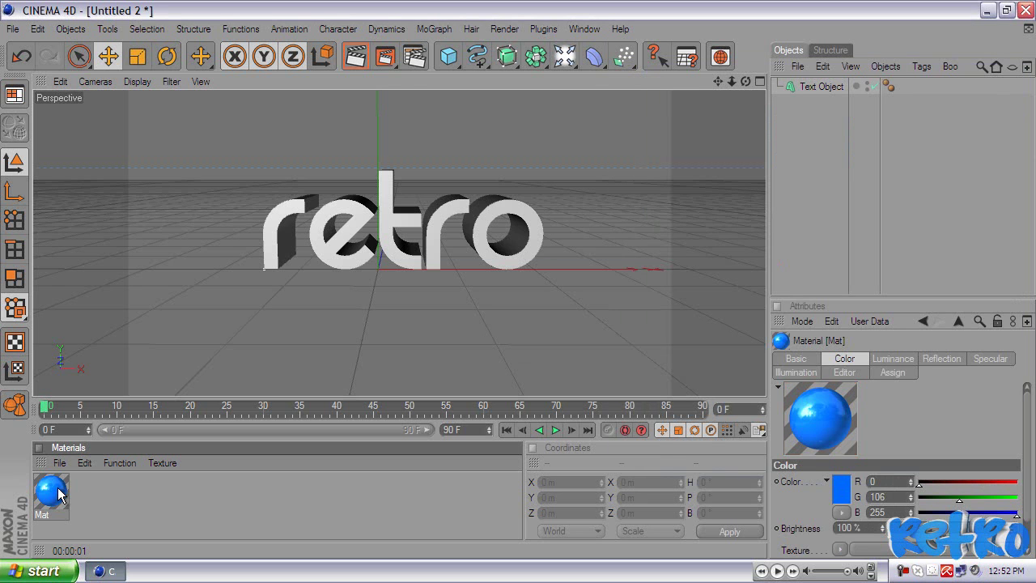
drag(58, 493, 318, 249)
click(426, 162)
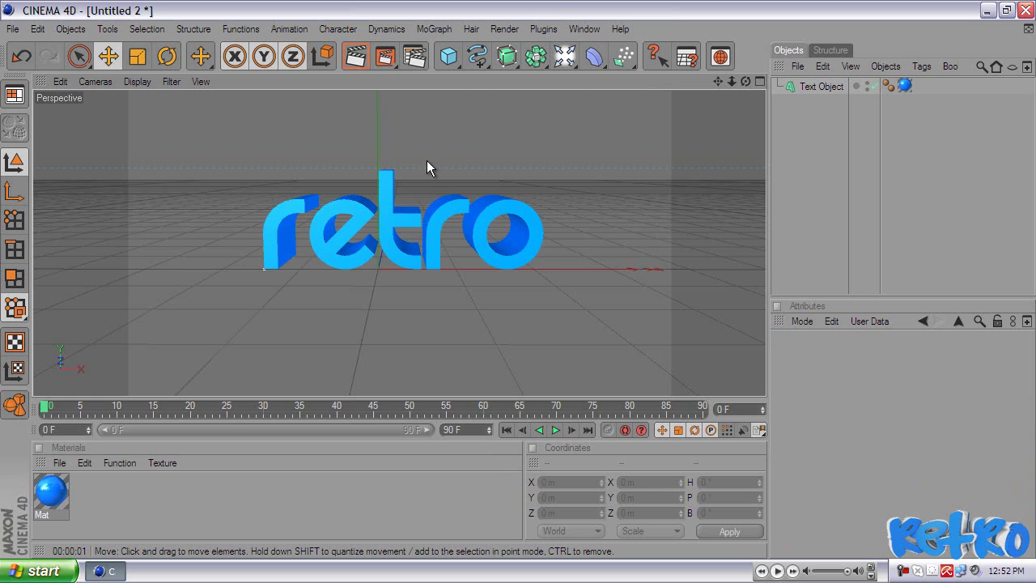
mouse_move(525, 280)
alt+mouse_down()
mouse_move(421, 182)
mouse_move(526, 299)
mouse_move(419, 194)
mouse_move(542, 303)
mouse_move(518, 279)
alt+mouse_up()
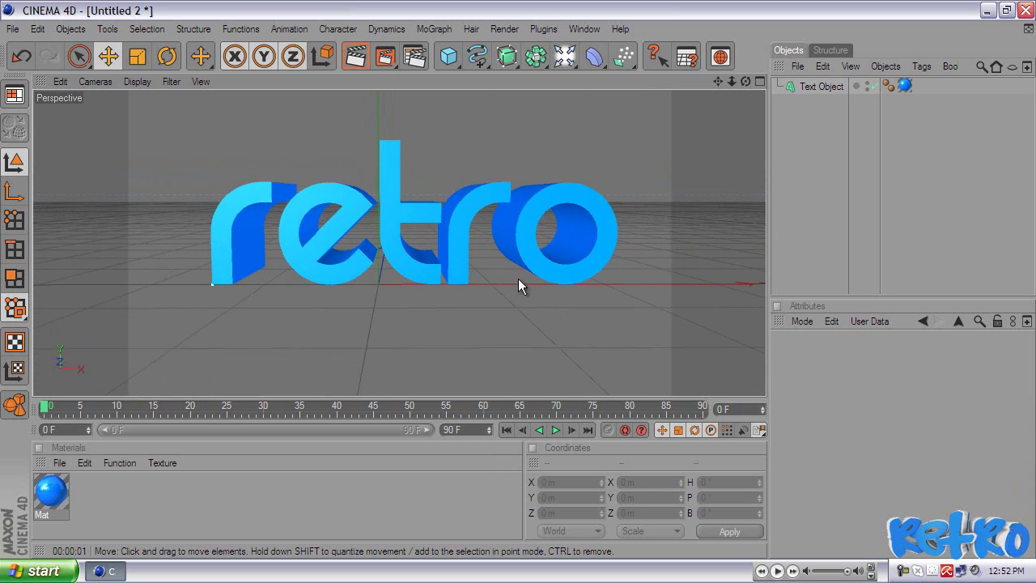
click(355, 58)
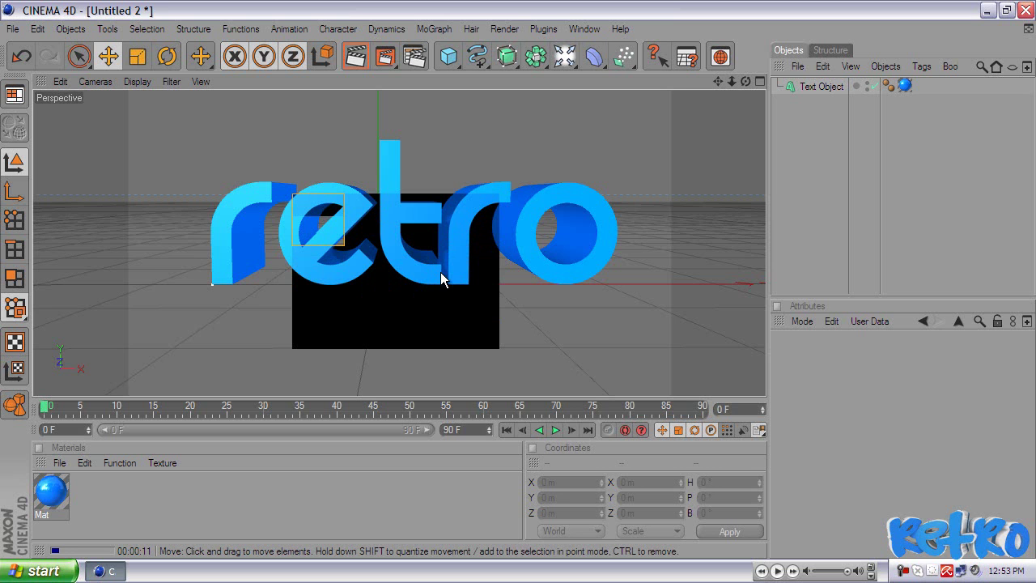
click(480, 343)
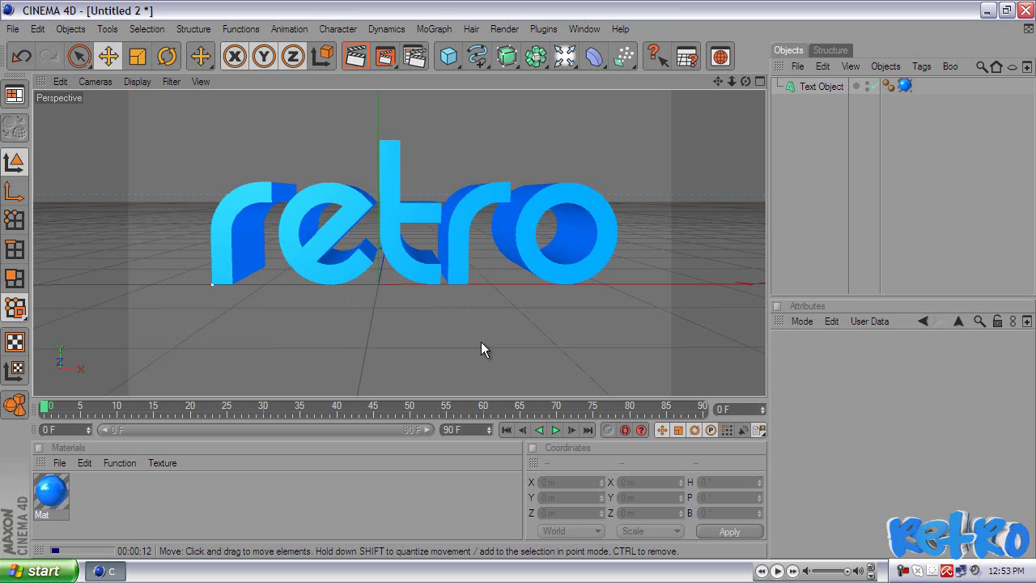
- Open Render Settings and confirm the 1280 x 720 output size on the Output page
click(416, 57)
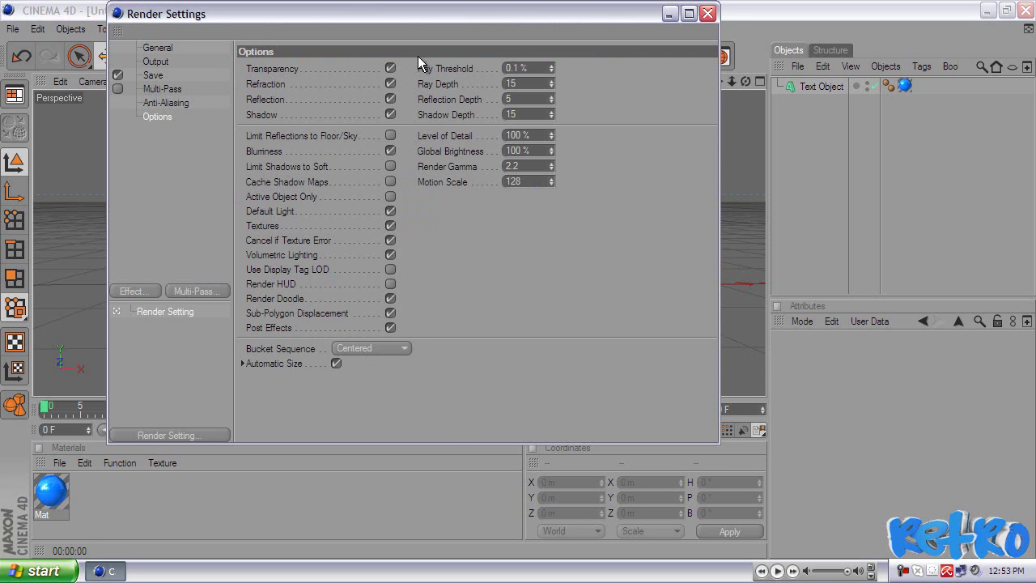
drag(415, 19, 470, 56)
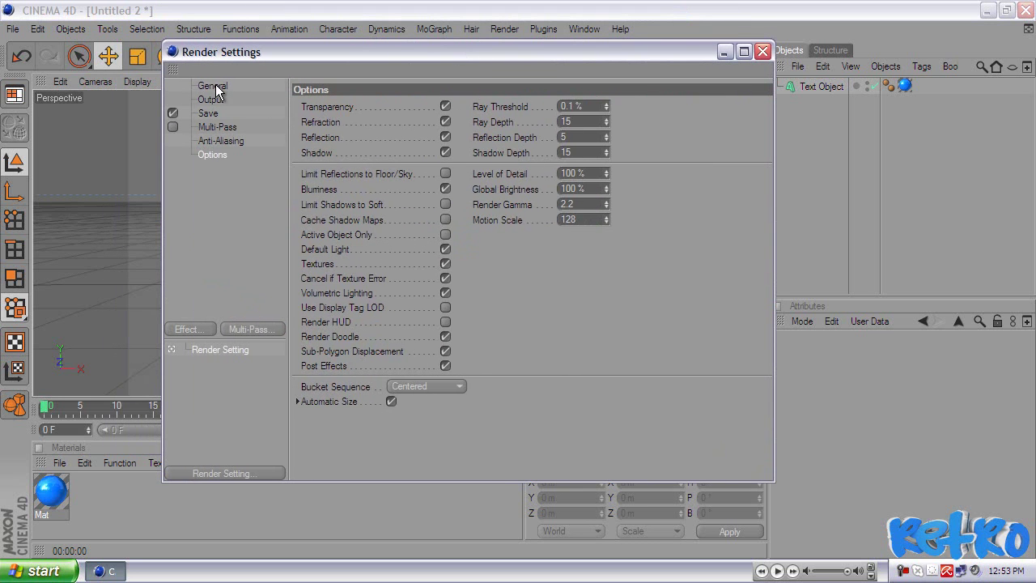
click(212, 86)
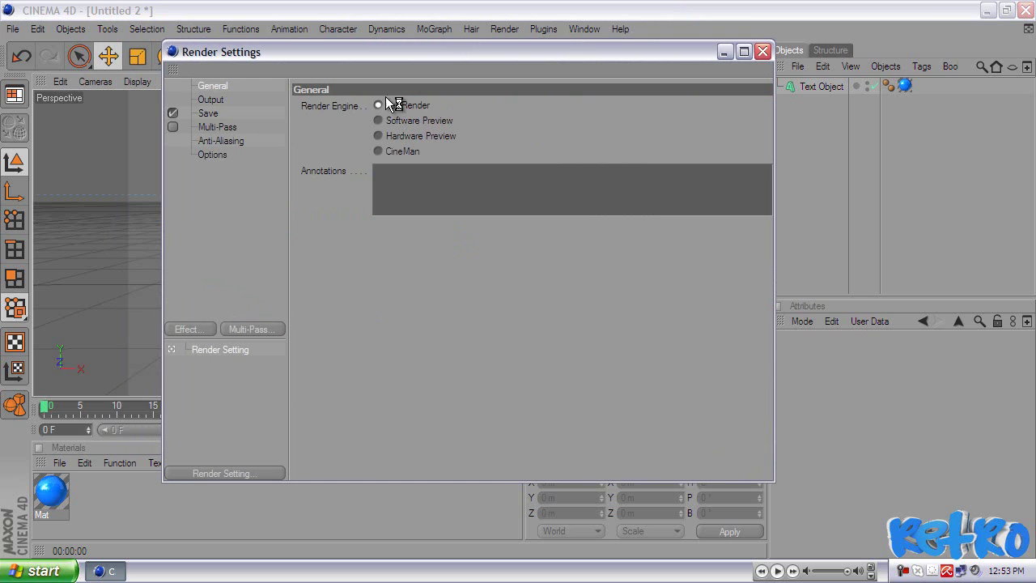
click(211, 99)
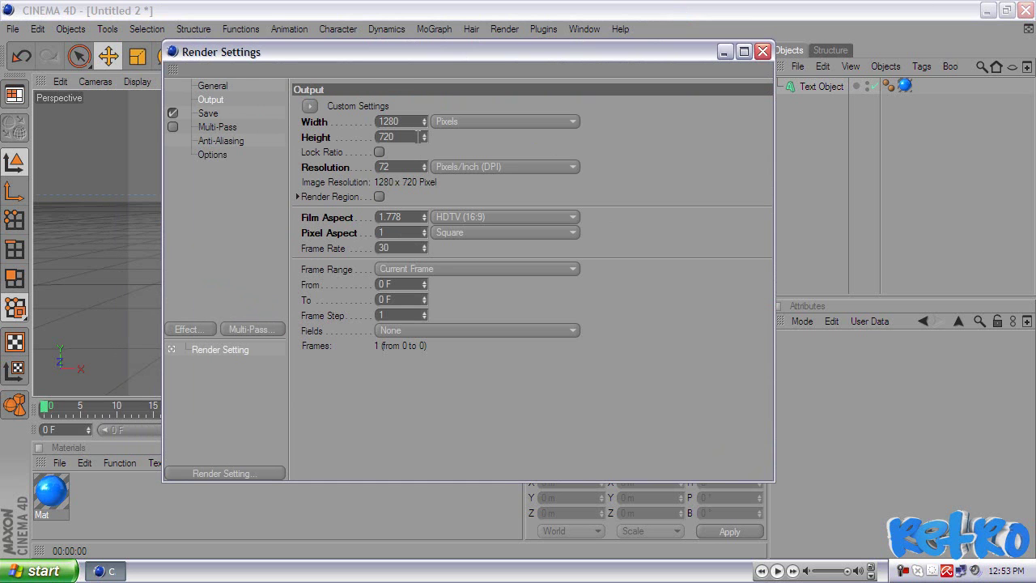
drag(408, 120, 366, 150)
- Save the render to the Desktop as PNG file 'RetroSandman' with Alpha Channel enabled
click(210, 113)
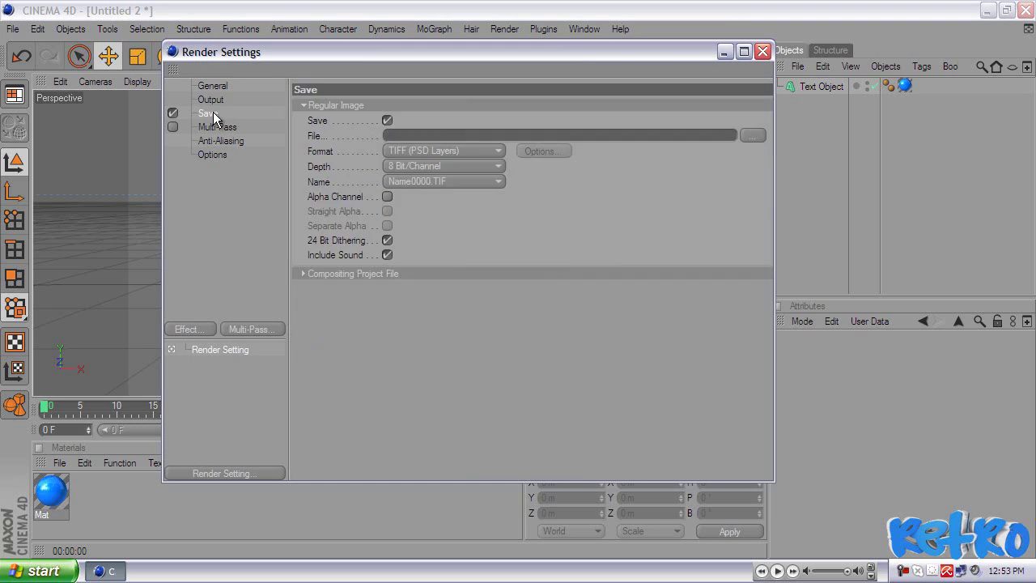
click(753, 136)
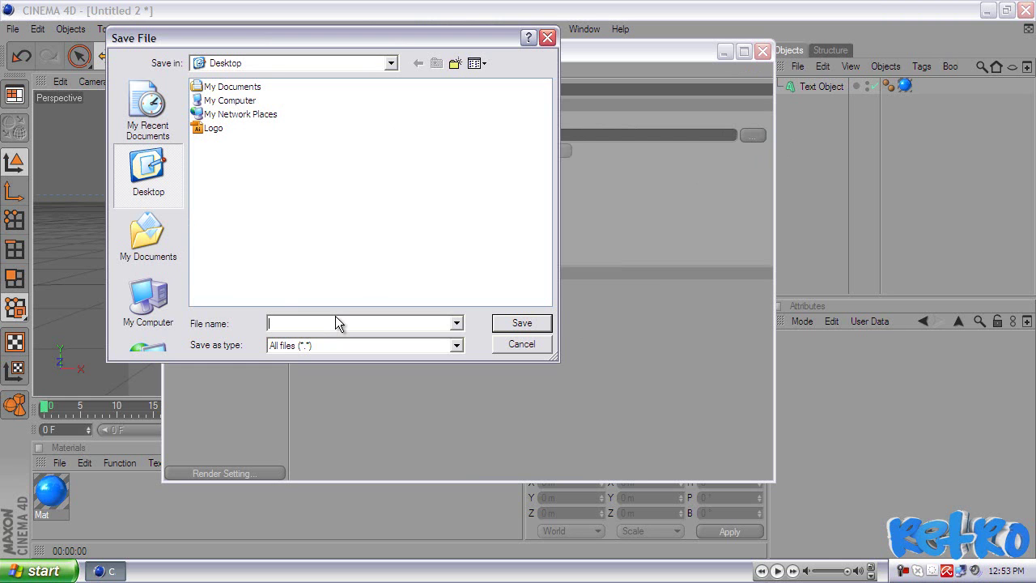
text(RetroSandman)
key(Return)
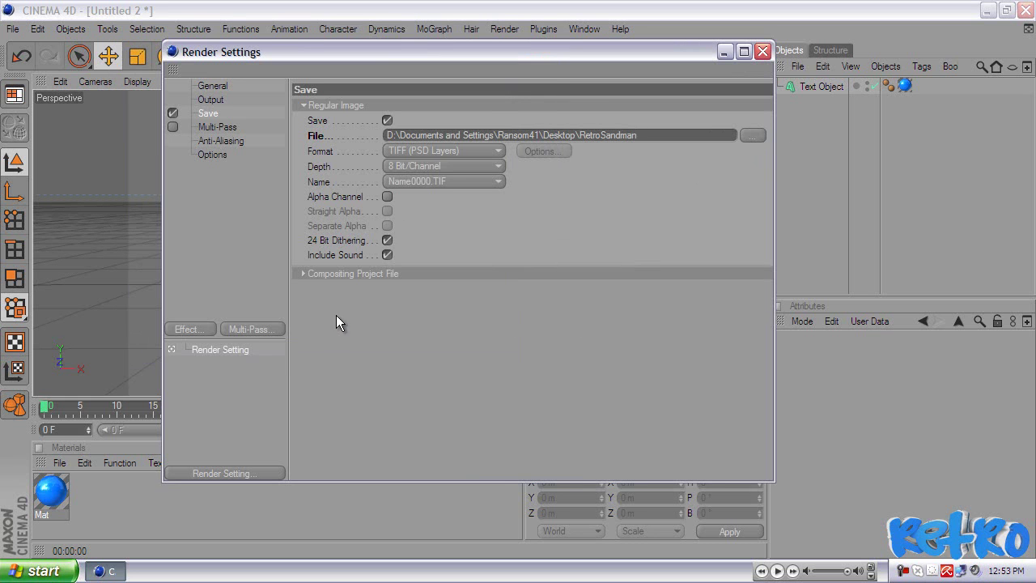
click(444, 152)
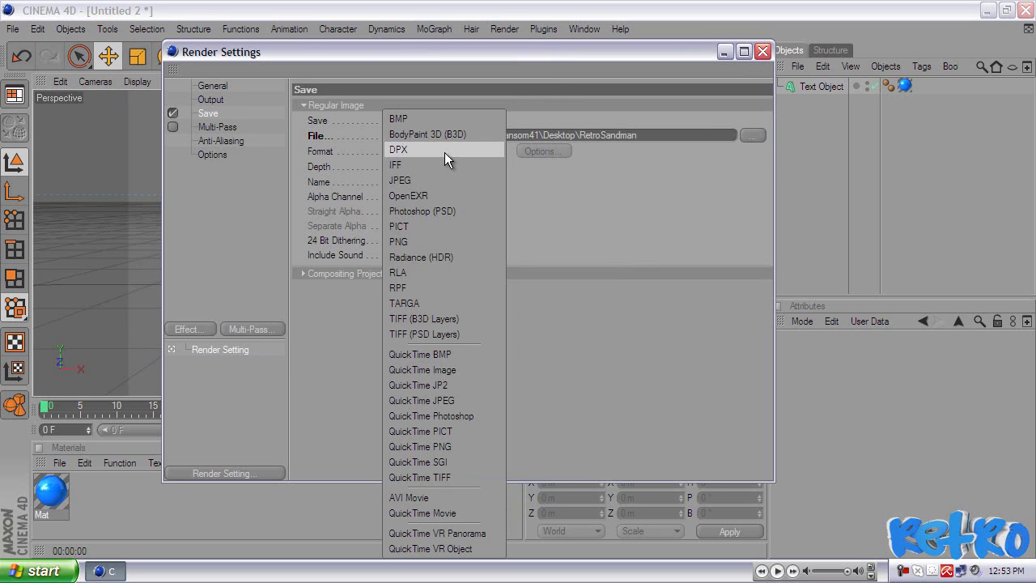
click(405, 241)
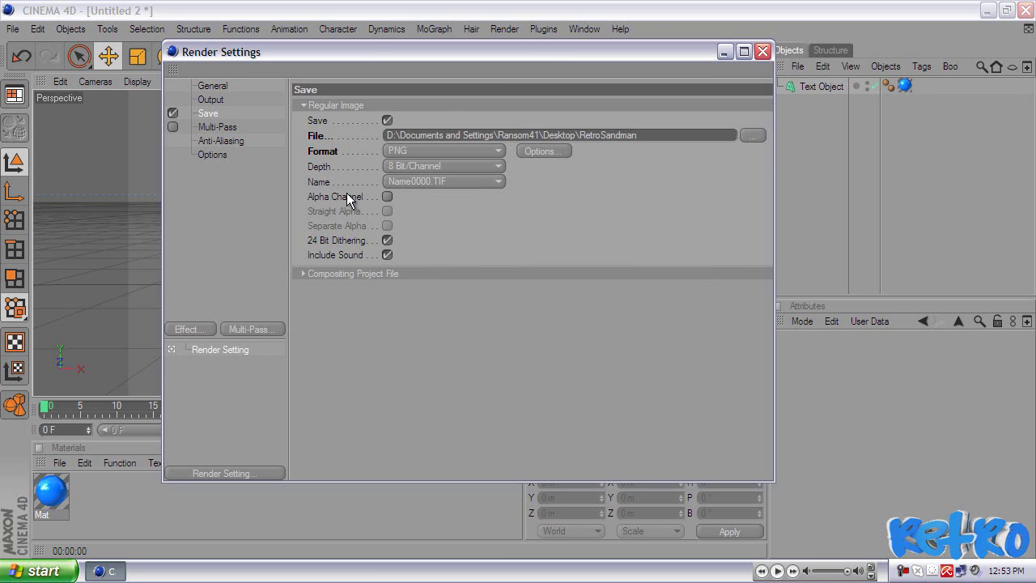
click(387, 197)
- Keep Anti-Aliasing at Best quality, then return to the Options page
click(213, 128)
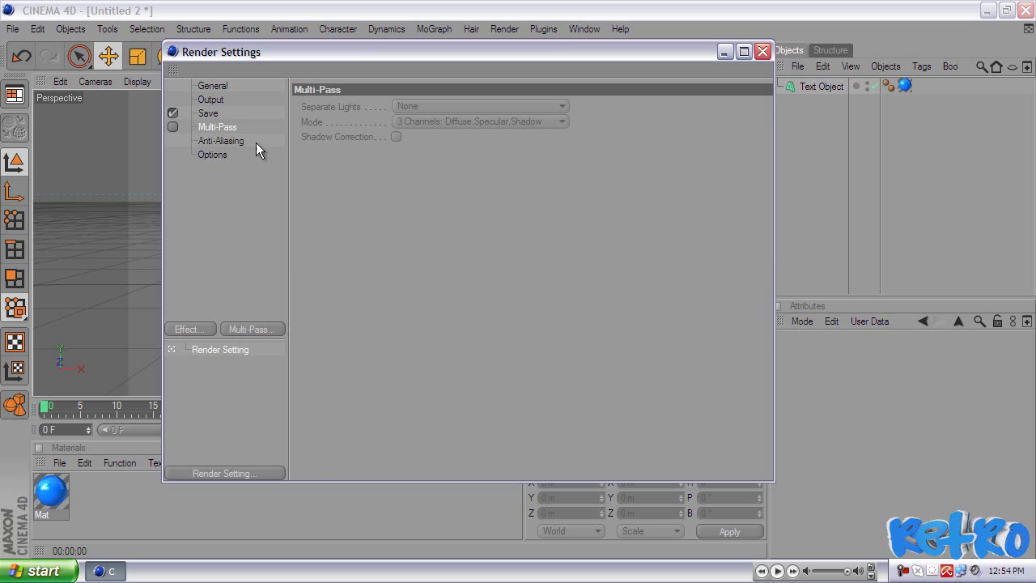
click(222, 141)
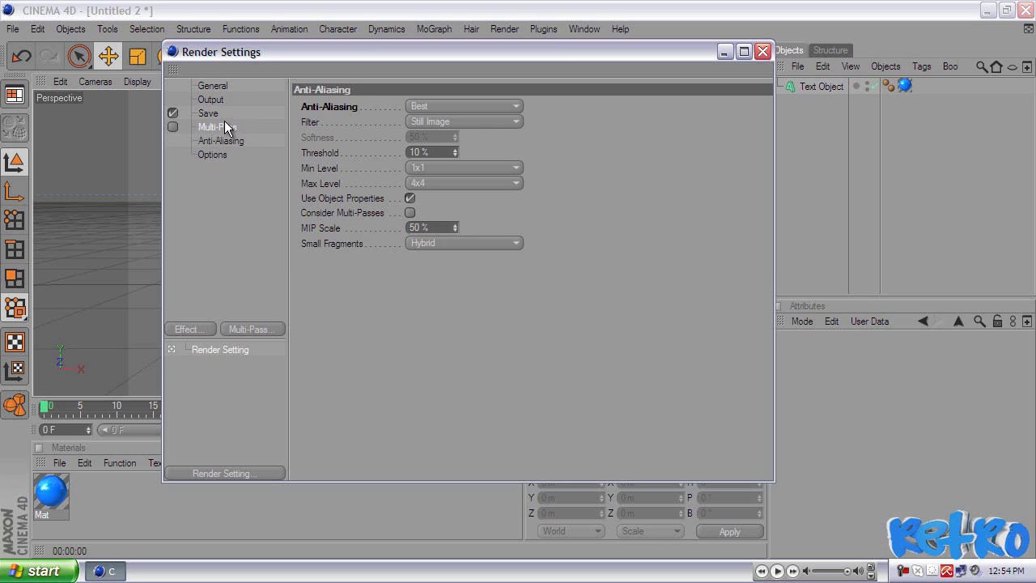
click(224, 122)
click(228, 141)
click(428, 106)
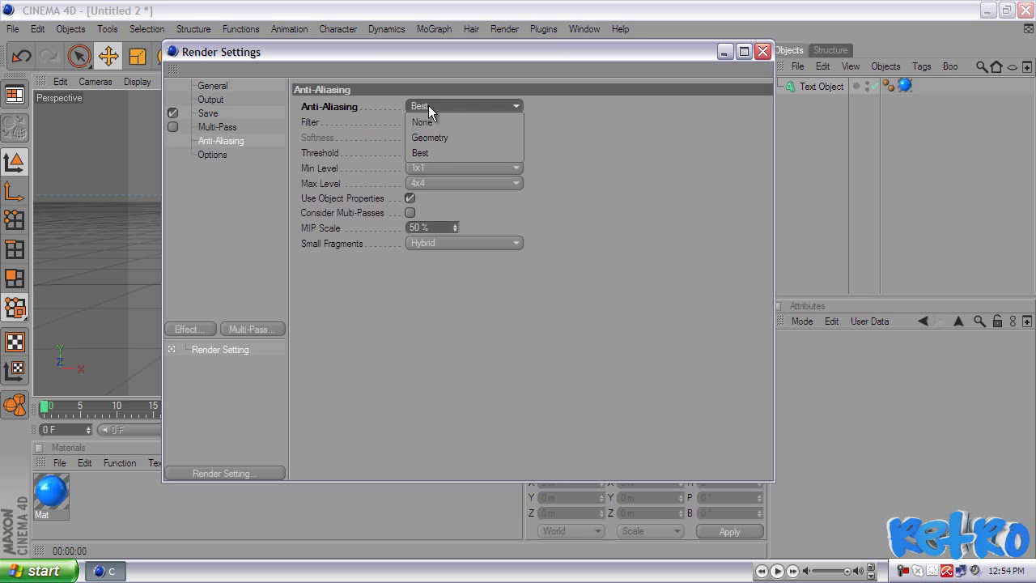
click(431, 154)
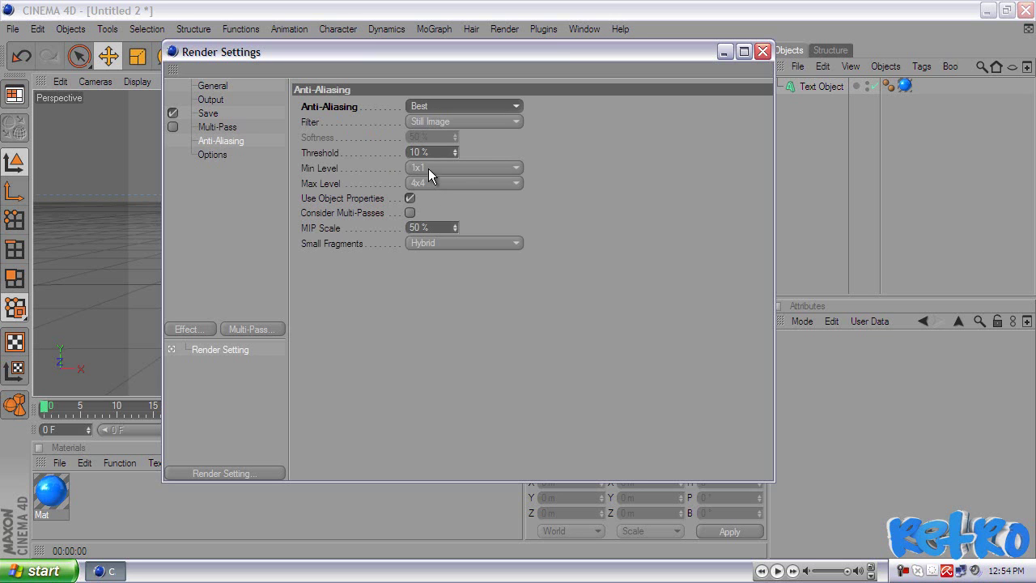
click(431, 152)
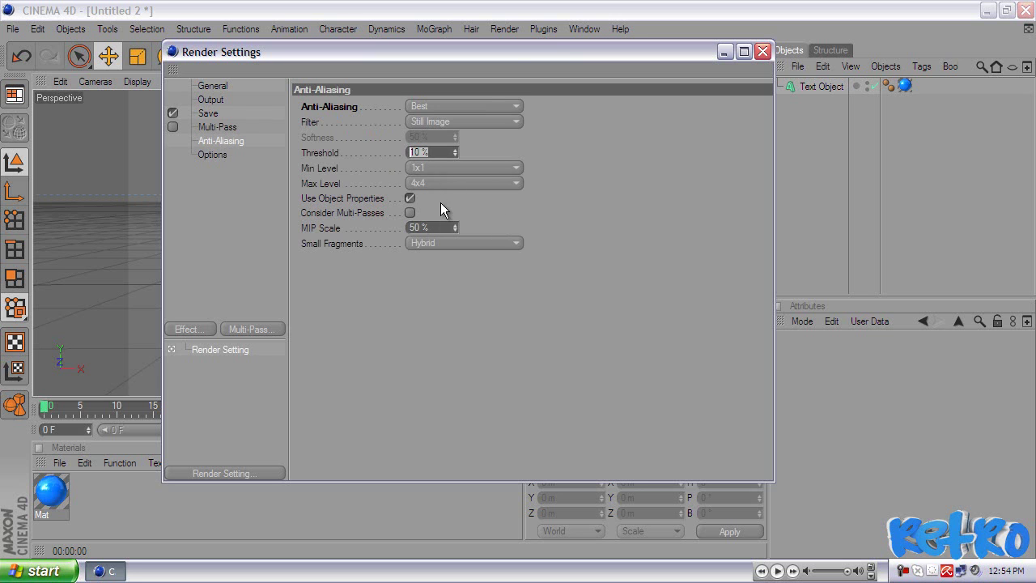
click(208, 153)
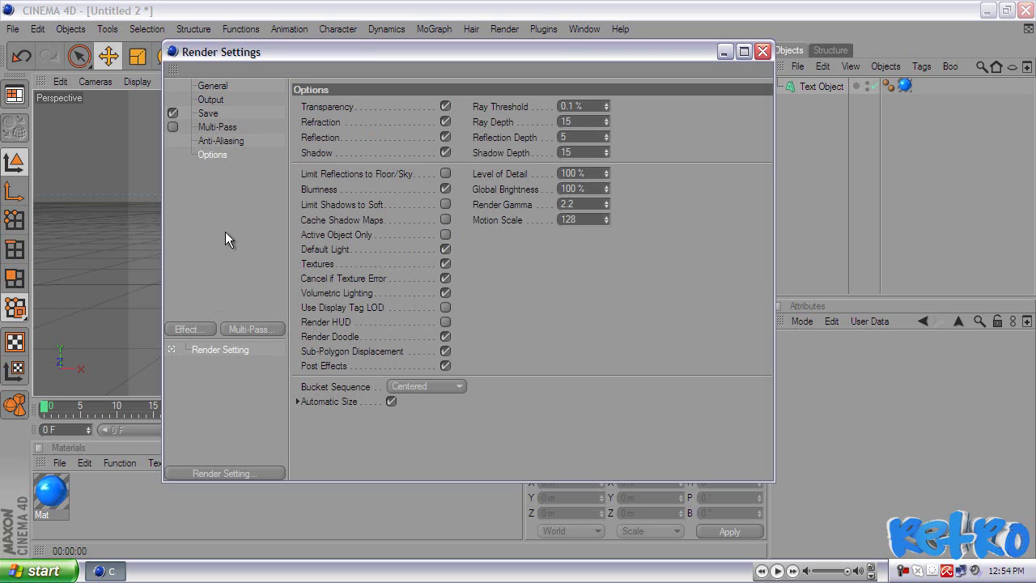
- Add Ambient Occlusion as a post effect in Render Settings, then close the dialog
click(198, 325)
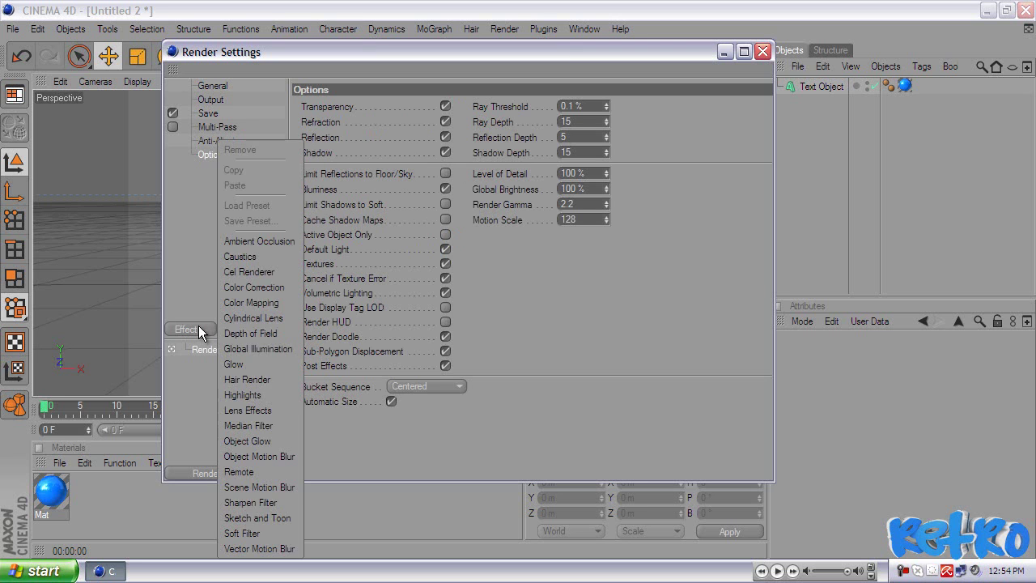
click(257, 242)
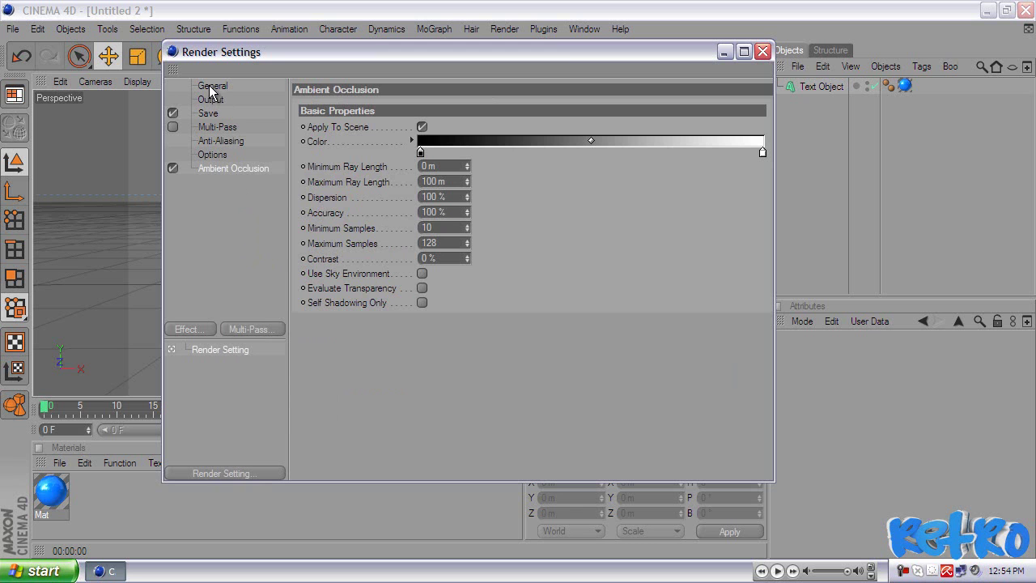
click(212, 153)
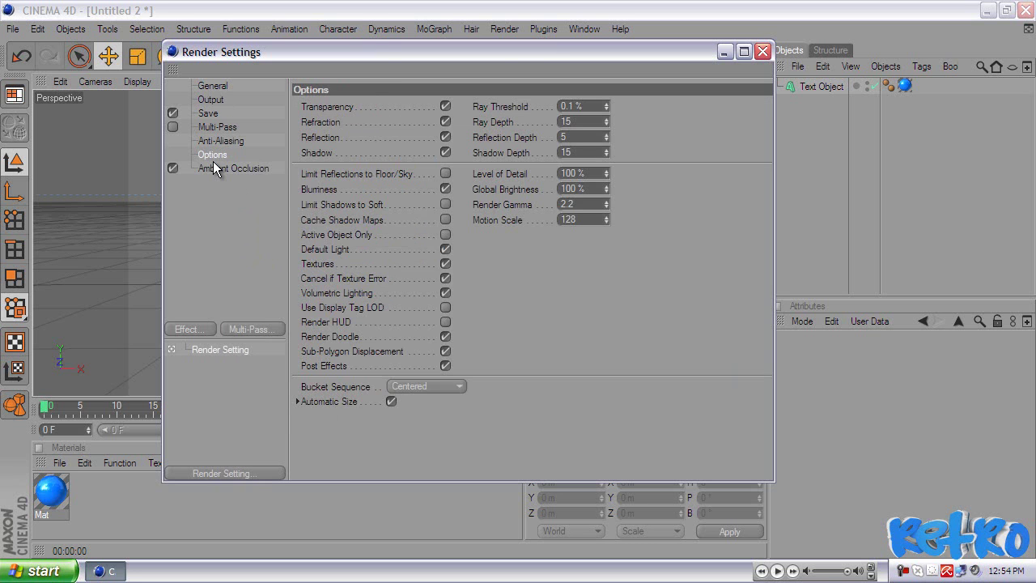
click(215, 169)
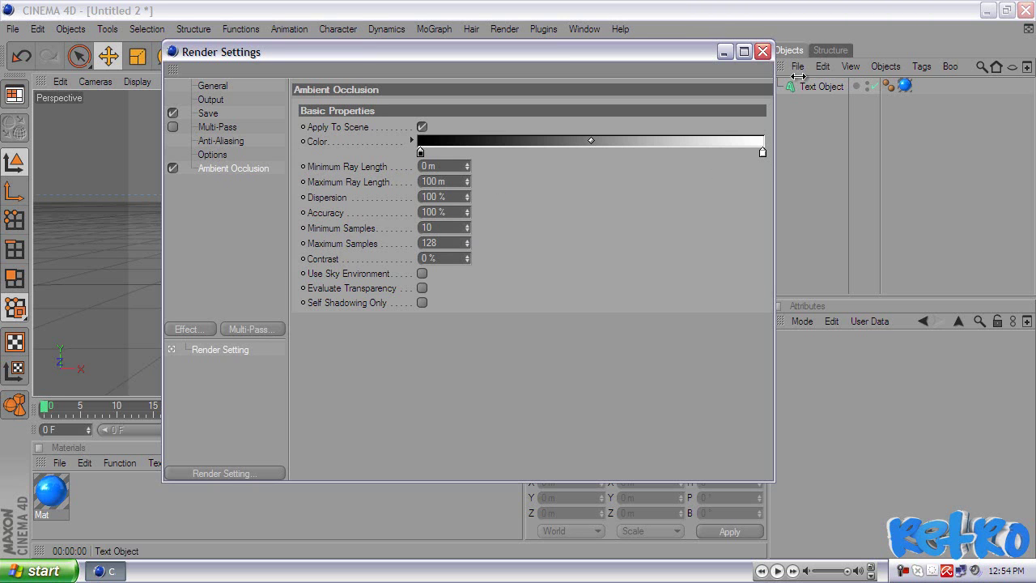
click(760, 53)
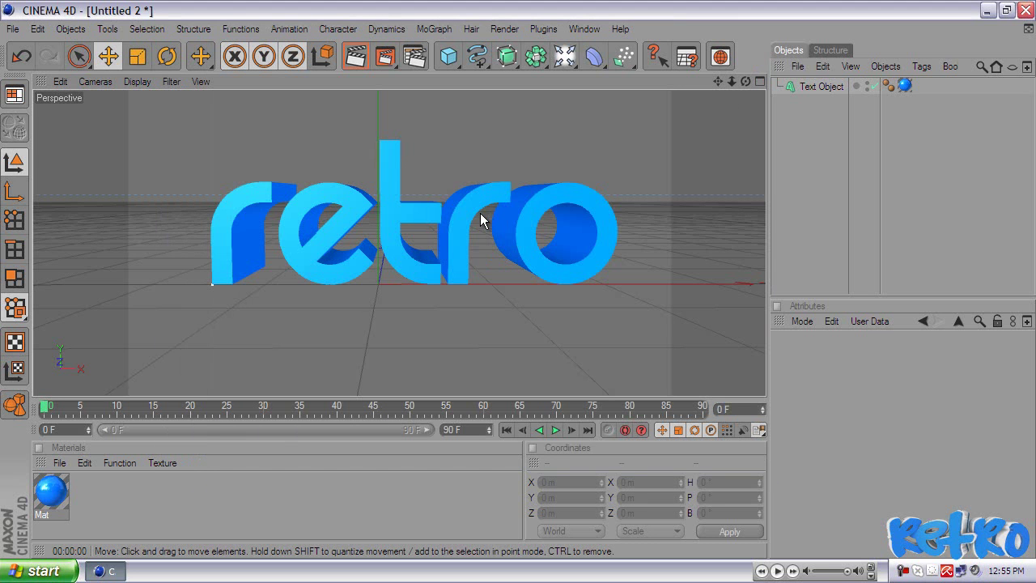
- Orbit the camera slightly around the blue retro text
alt+drag(480, 219, 513, 275)
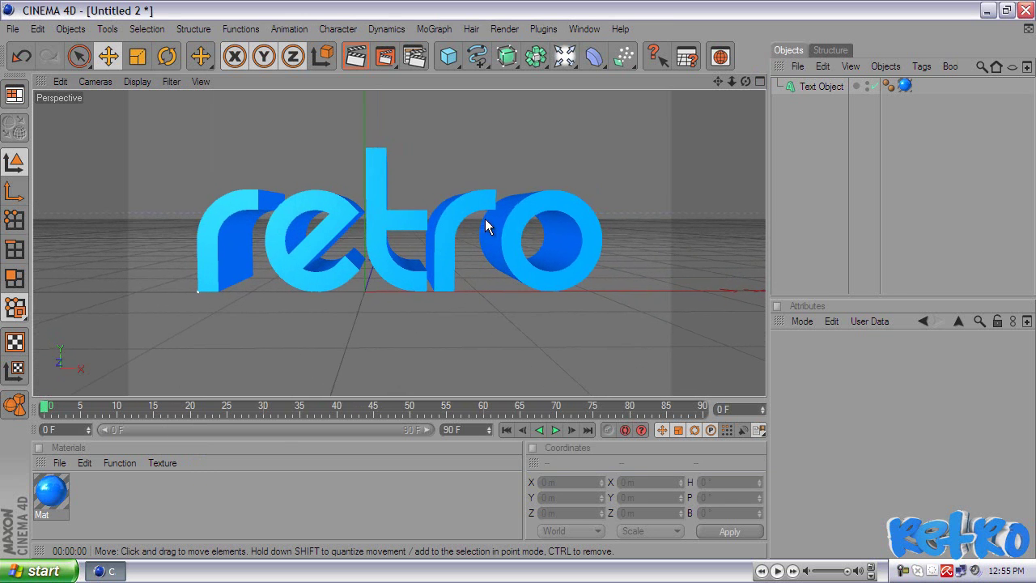
- Render the scene to the 1280x720 RetroSandman.png and close the Picture Viewer once finished
click(385, 56)
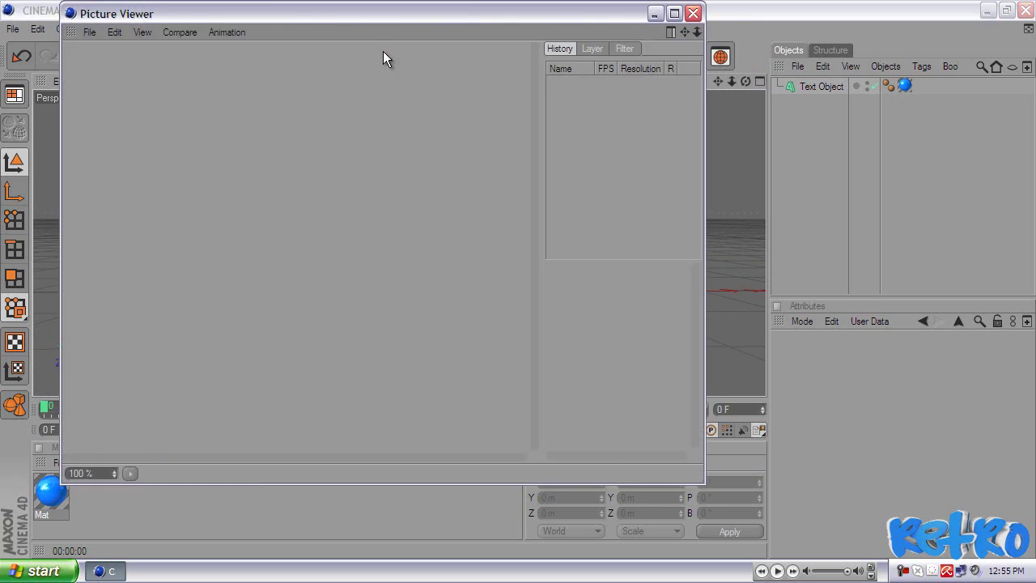
drag(402, 11, 503, 33)
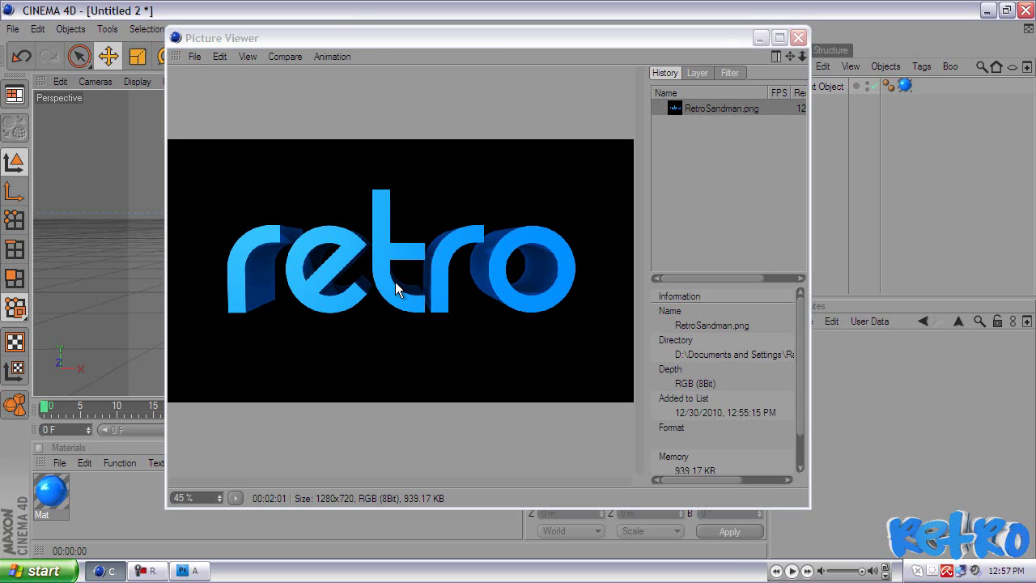
click(798, 38)
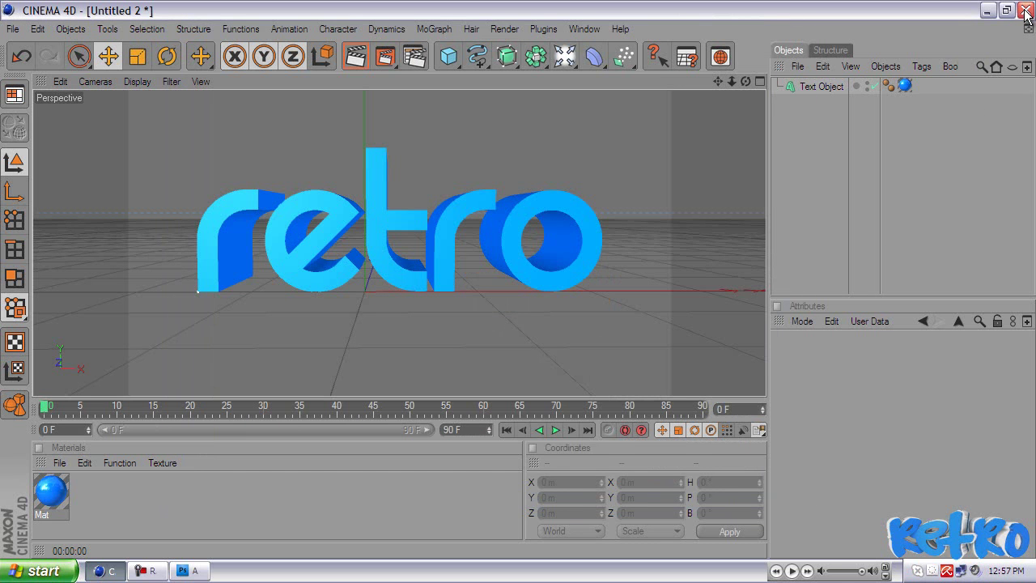
- Quit Cinema 4D, discarding changes to both Untitled 2 and Untitled 1
key(alt+F4)
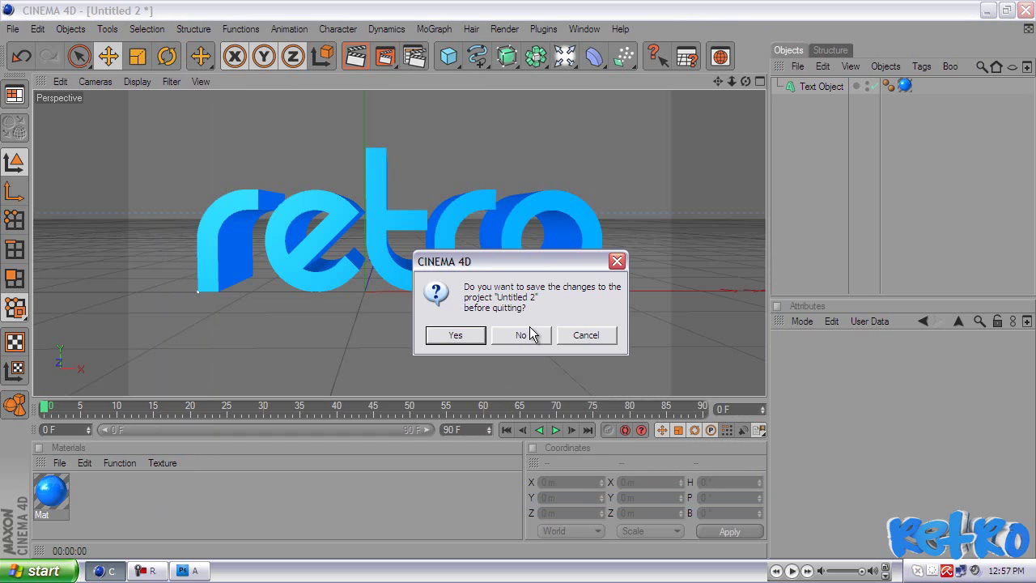
drag(500, 262, 502, 215)
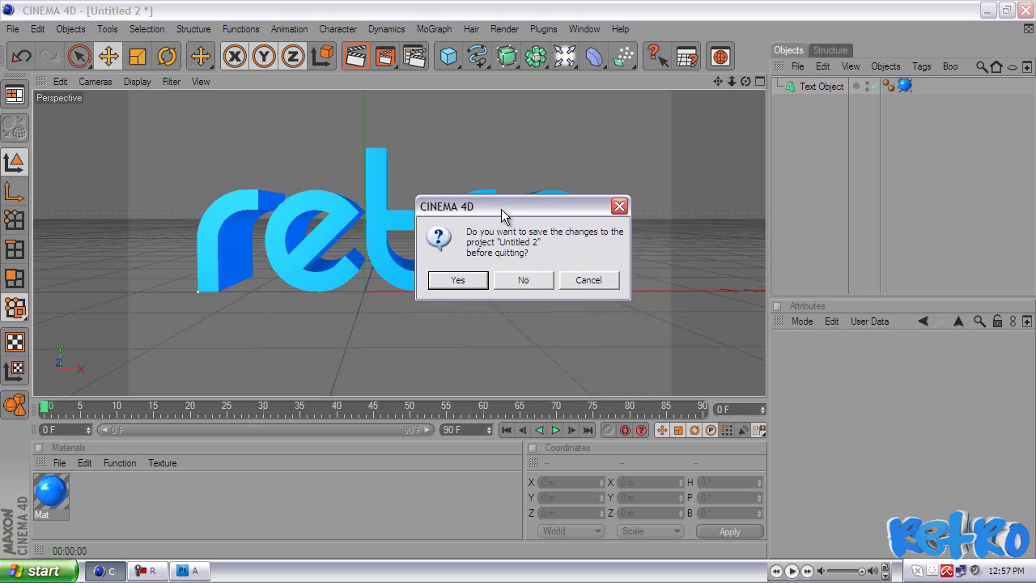
click(533, 277)
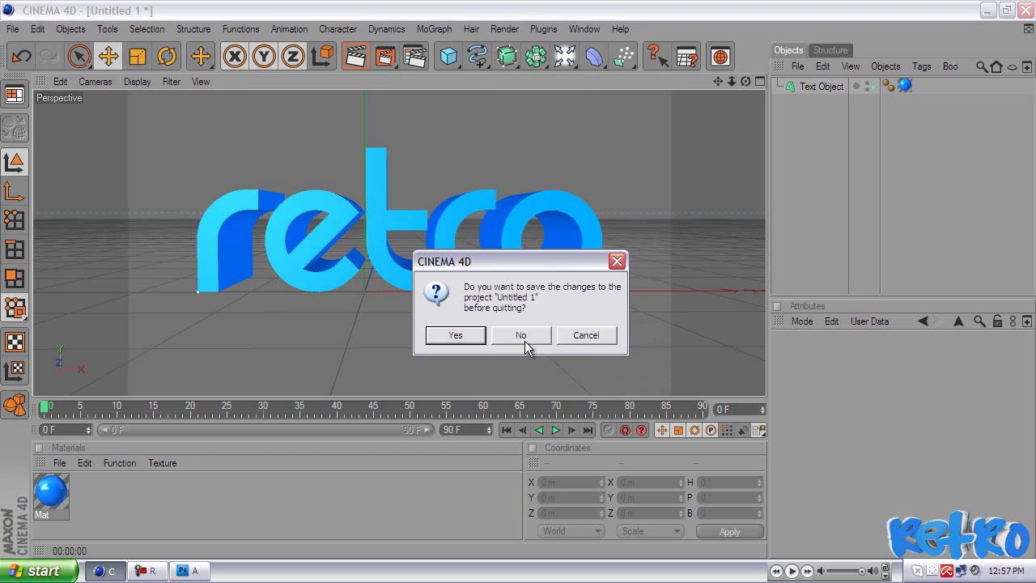
click(525, 335)
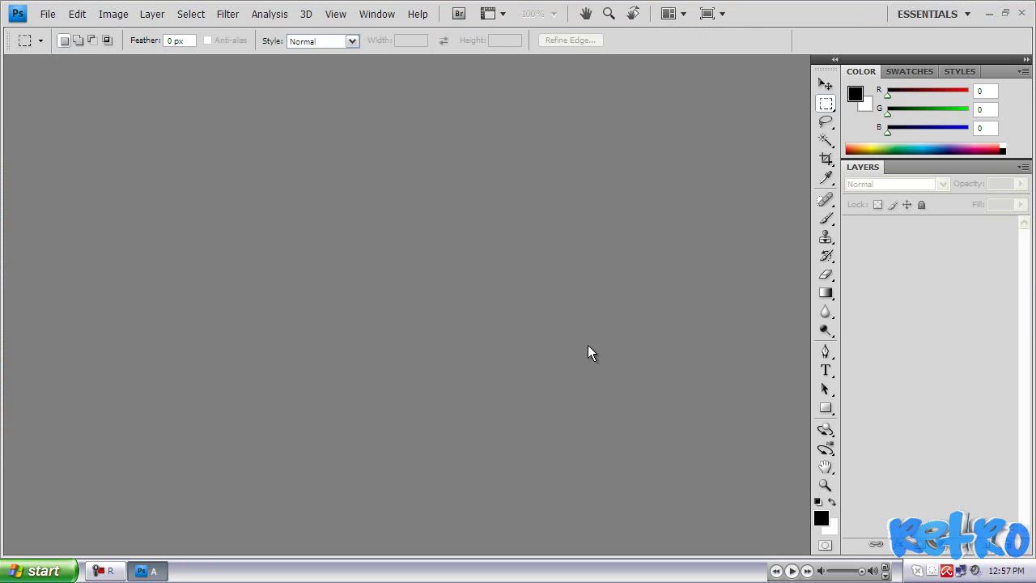
- Open RetroSandman.png from the Desktop in Photoshop
click(46, 14)
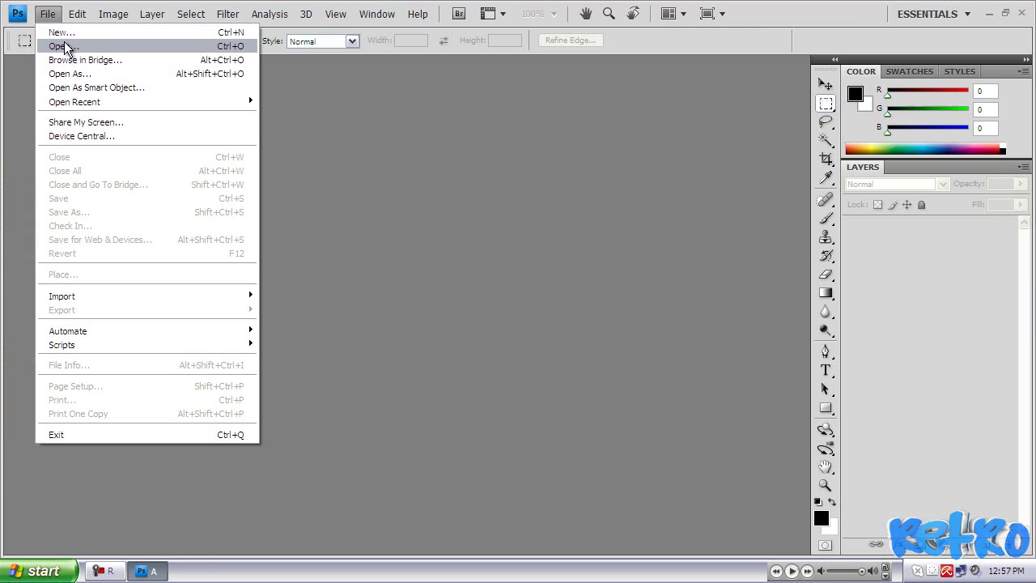
click(64, 45)
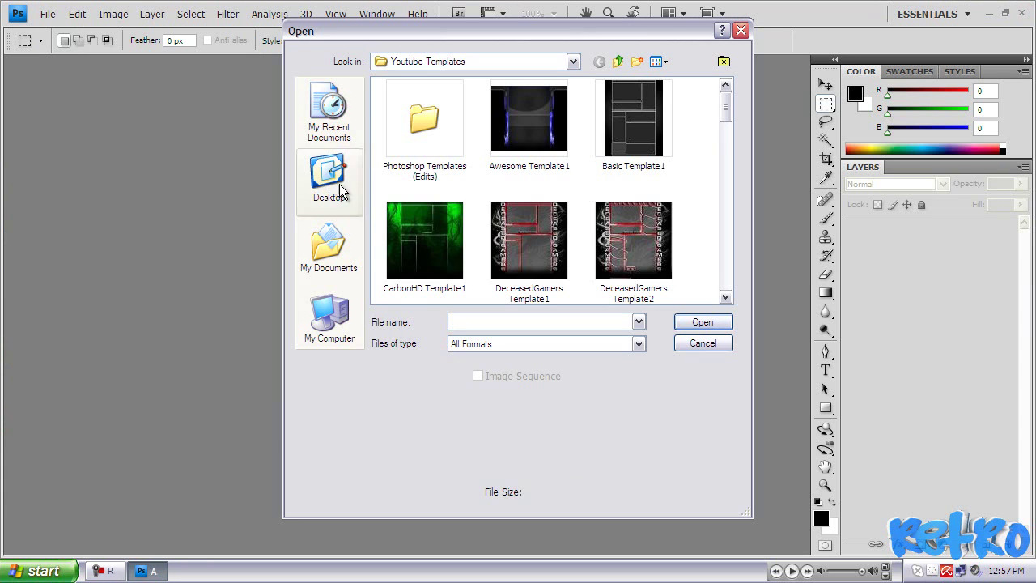
click(330, 176)
click(332, 177)
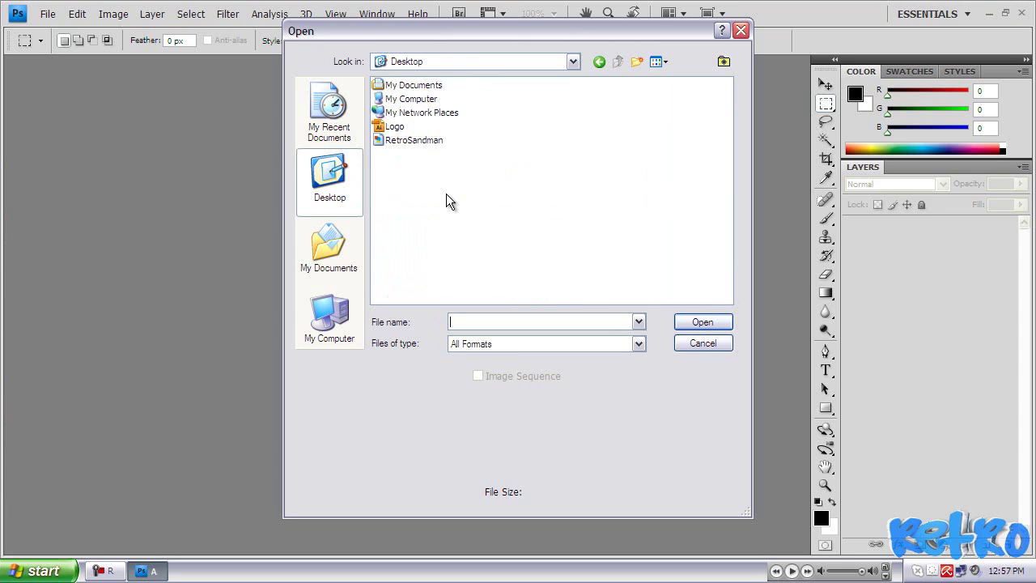
click(414, 140)
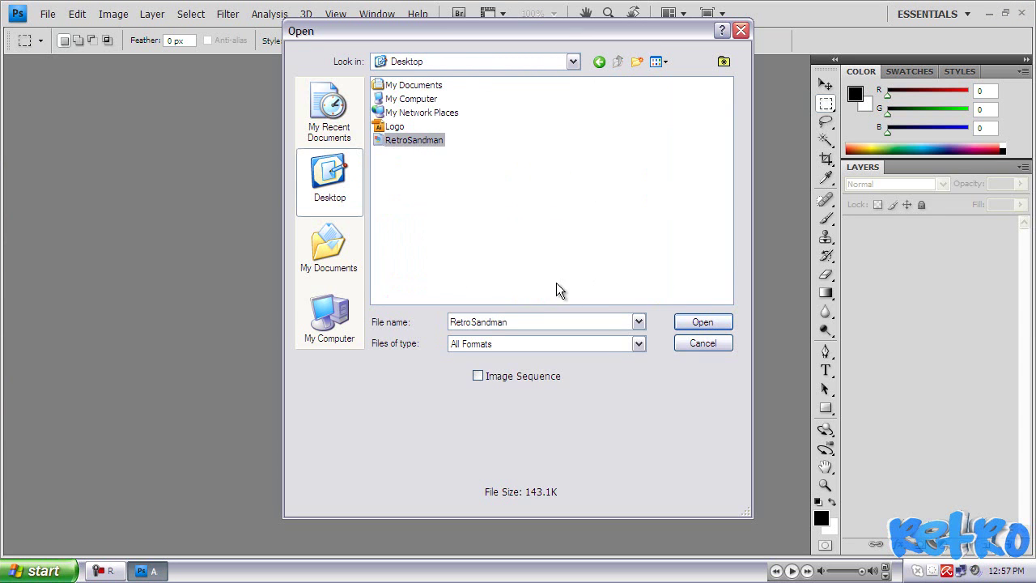
click(710, 325)
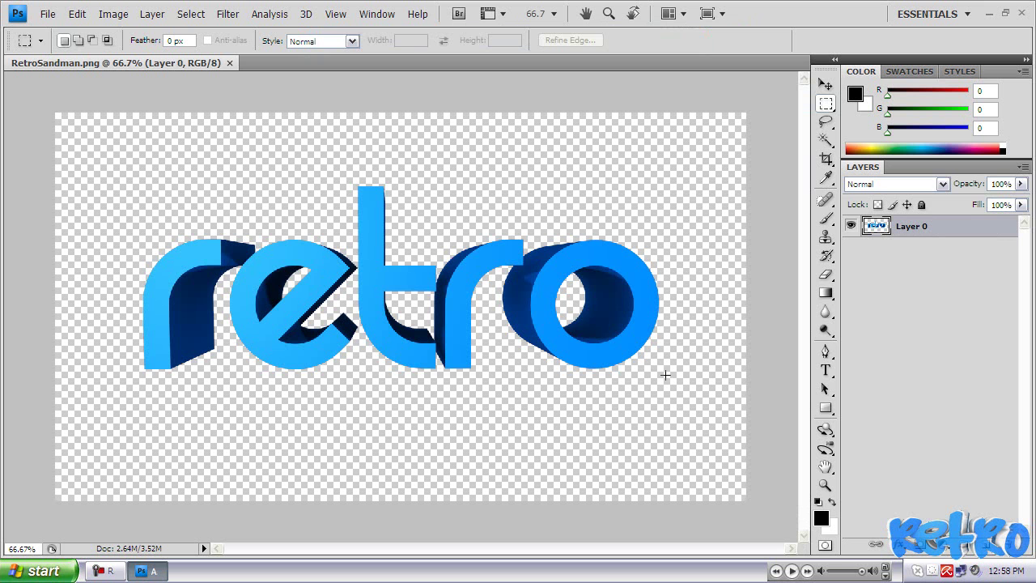
- Shift the retro text up and right, and add a new Layer 1 beneath Layer 0
click(826, 84)
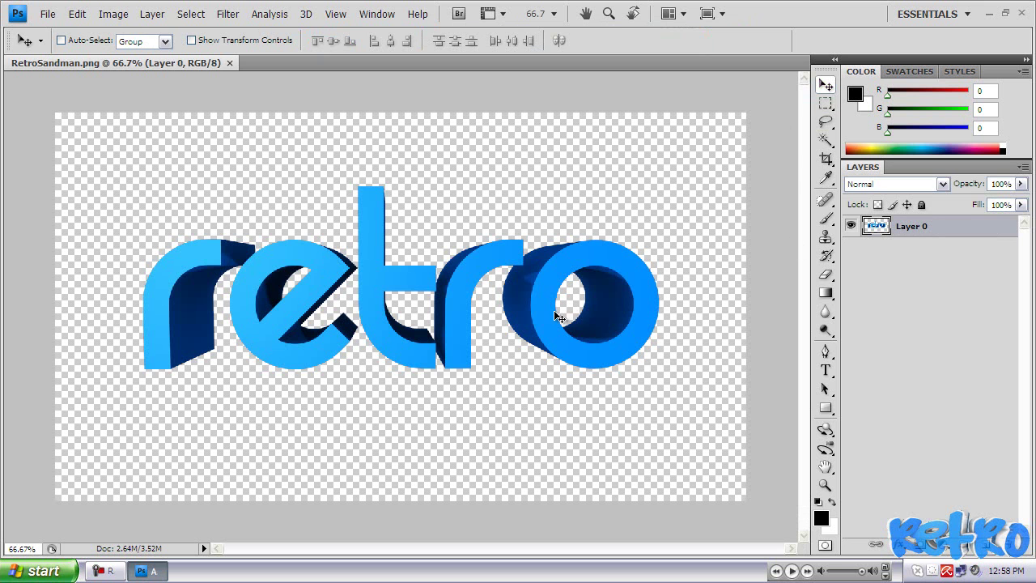
drag(550, 322, 573, 340)
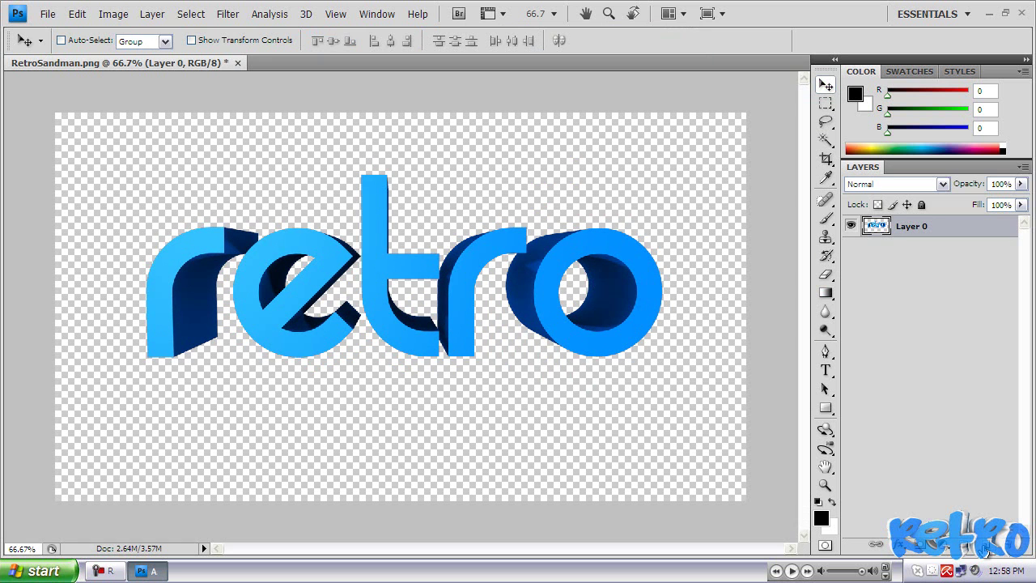
click(984, 544)
drag(944, 232, 949, 261)
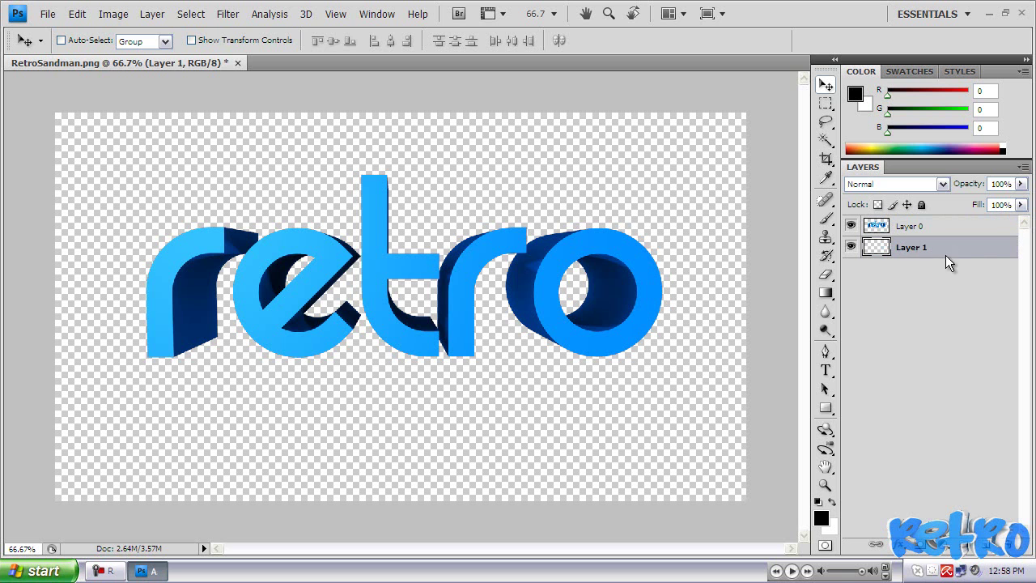
- Fill Layer 1 with a blue-to-black radial gradient
click(827, 295)
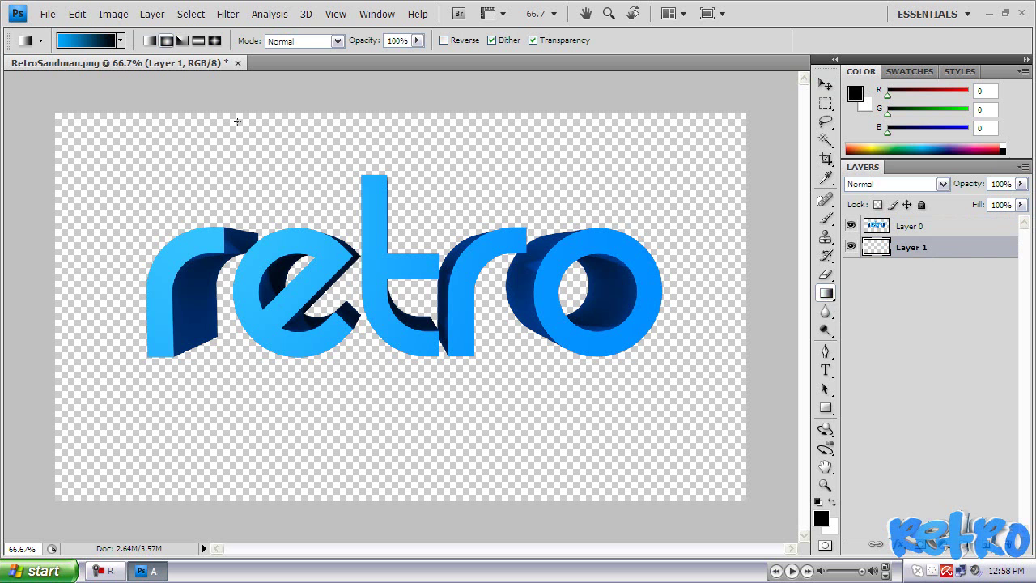
drag(397, 306, 50, 106)
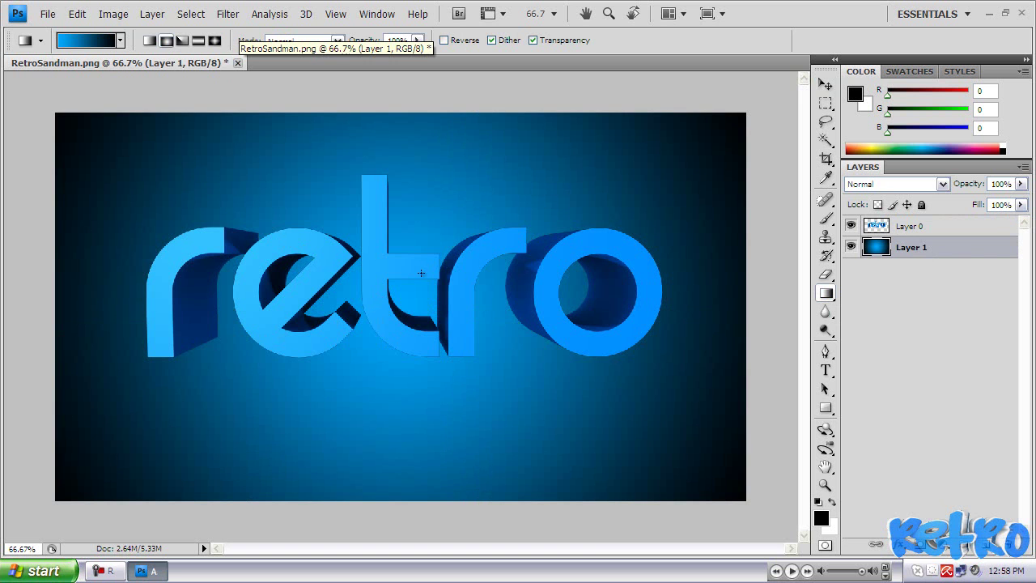
key(v)
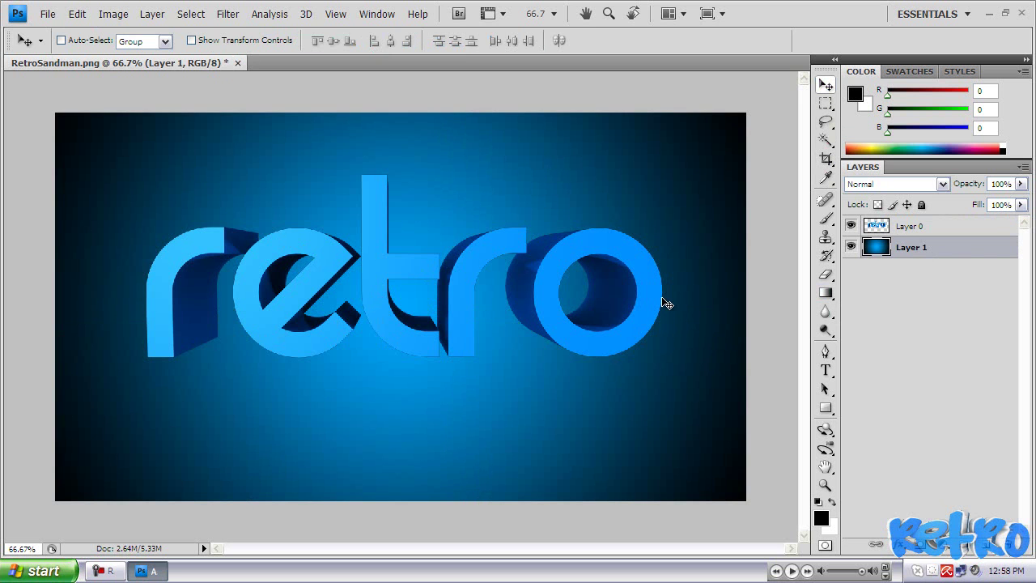
- Delete the gradient Layer 1, nudge the retro text up and right, and minimise Photoshop
click(935, 230)
click(918, 254)
key(Delete)
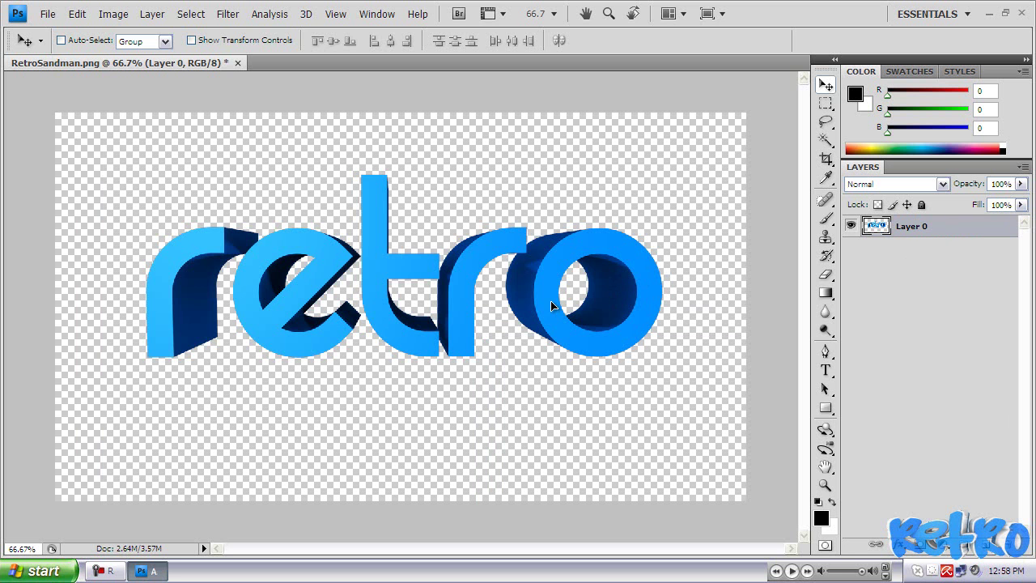
drag(551, 281, 570, 314)
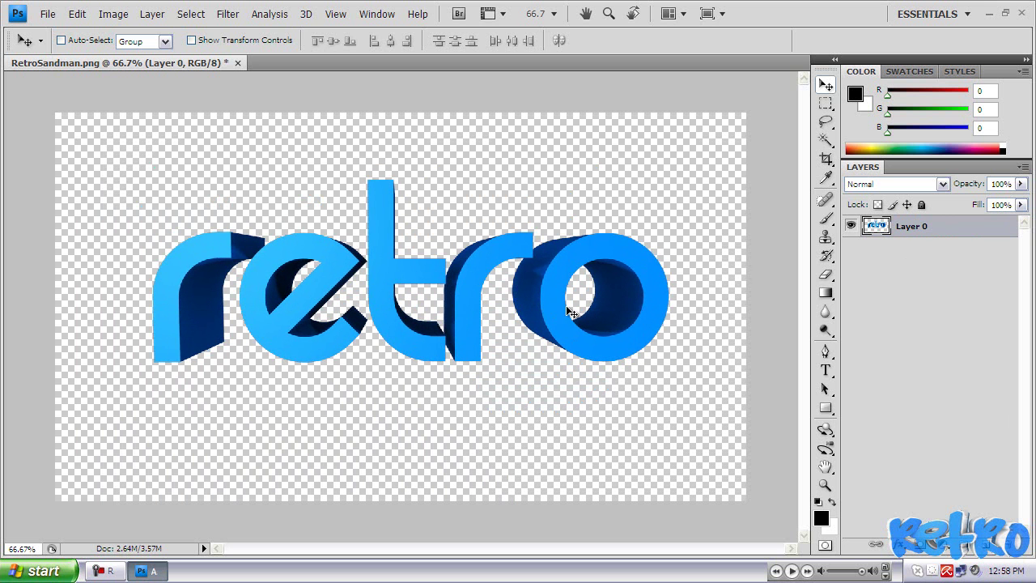
click(989, 14)
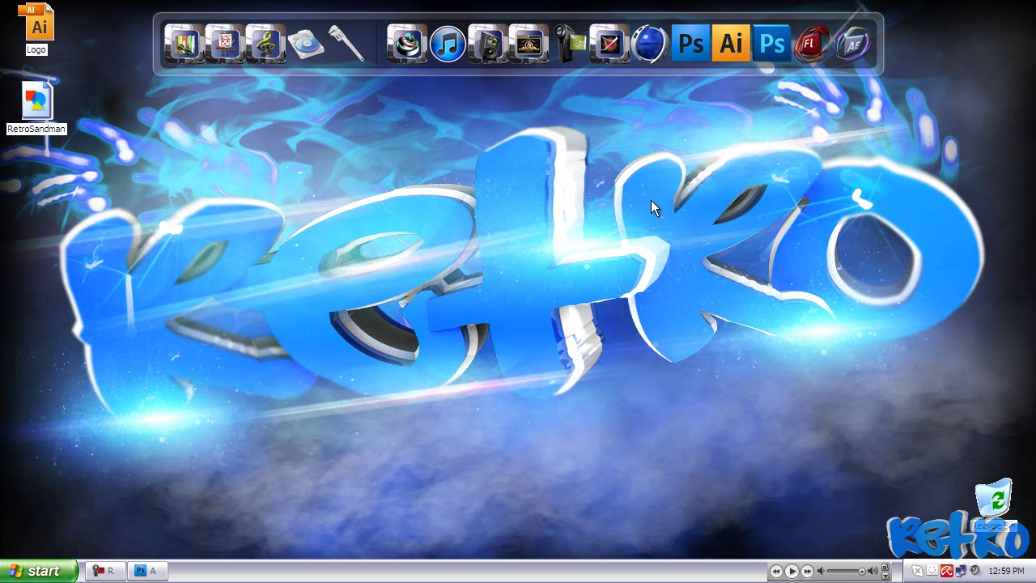
click(153, 570)
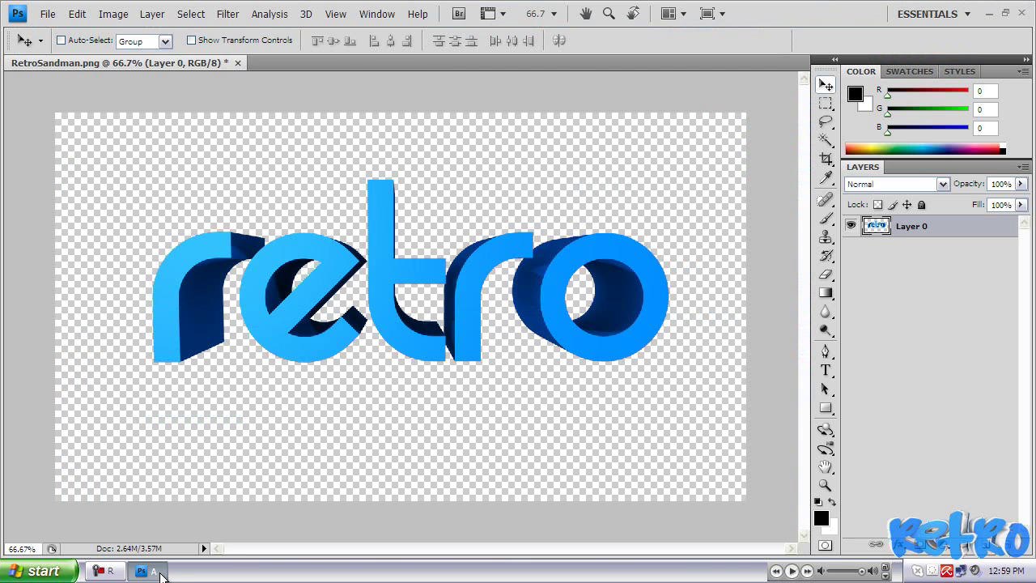
click(154, 571)
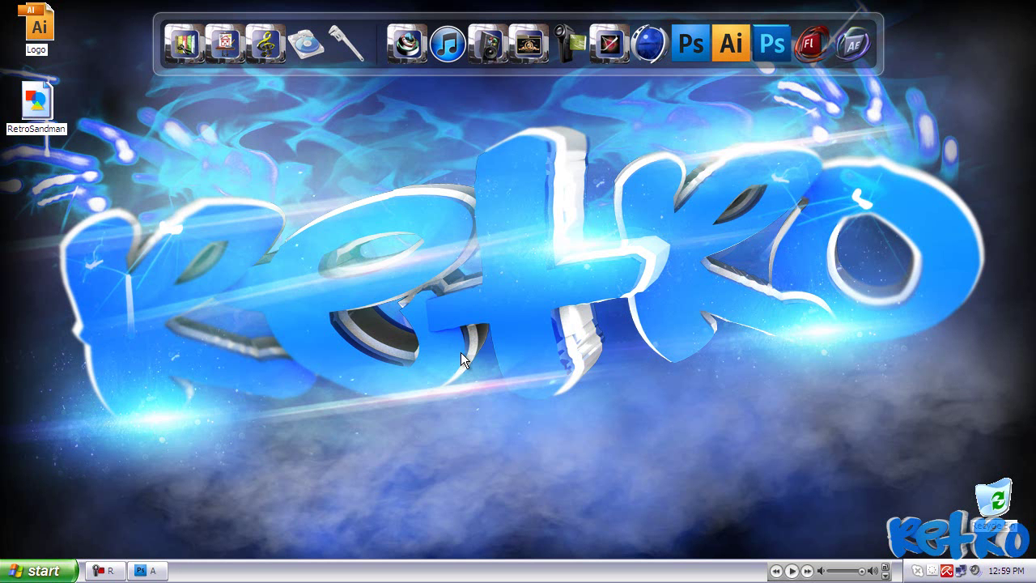